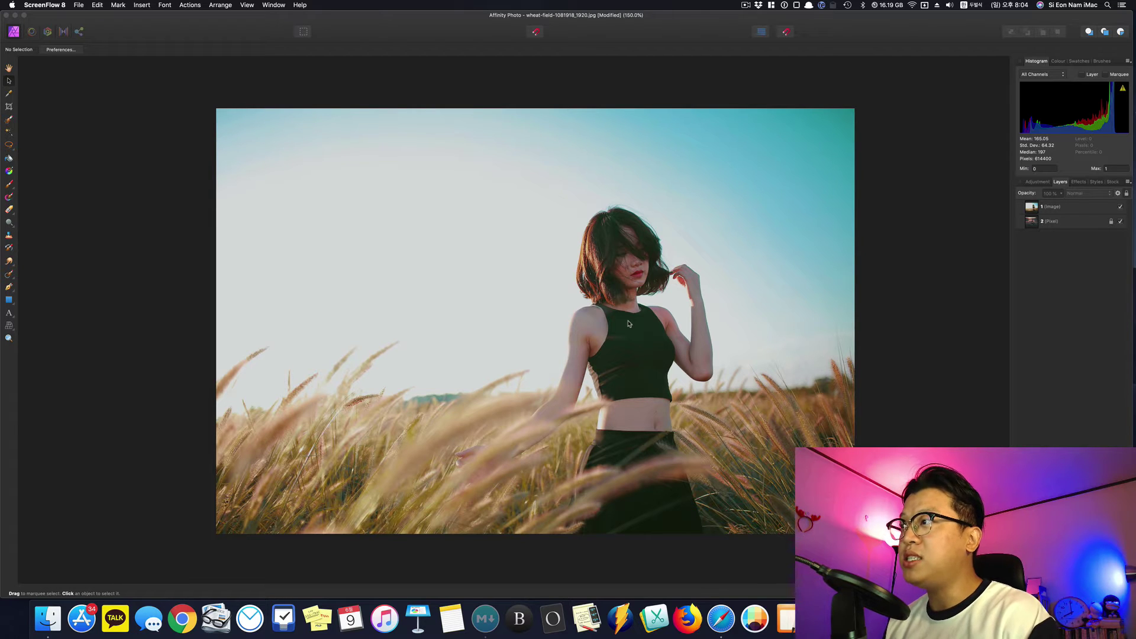
- Toggle the top wheat-field photo's visibility to compare it with the photo beneath
{"action": "left_click", "coordinate": [1069, 212]}
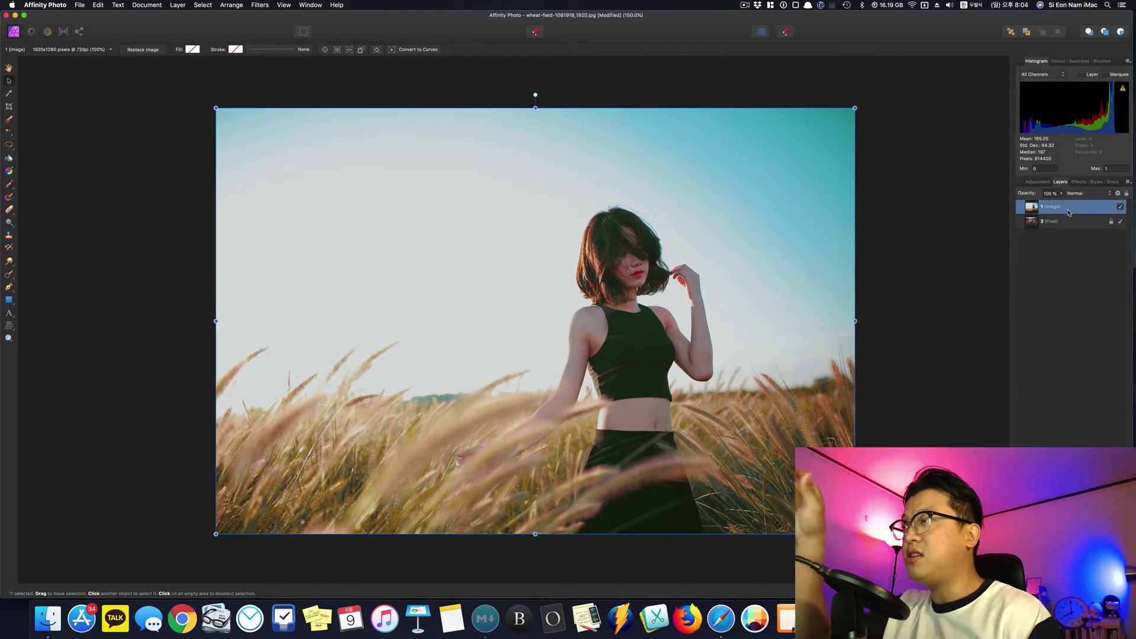
{"action": "left_click", "coordinate": [1121, 208]}
{"action": "left_click", "coordinate": [1122, 208]}
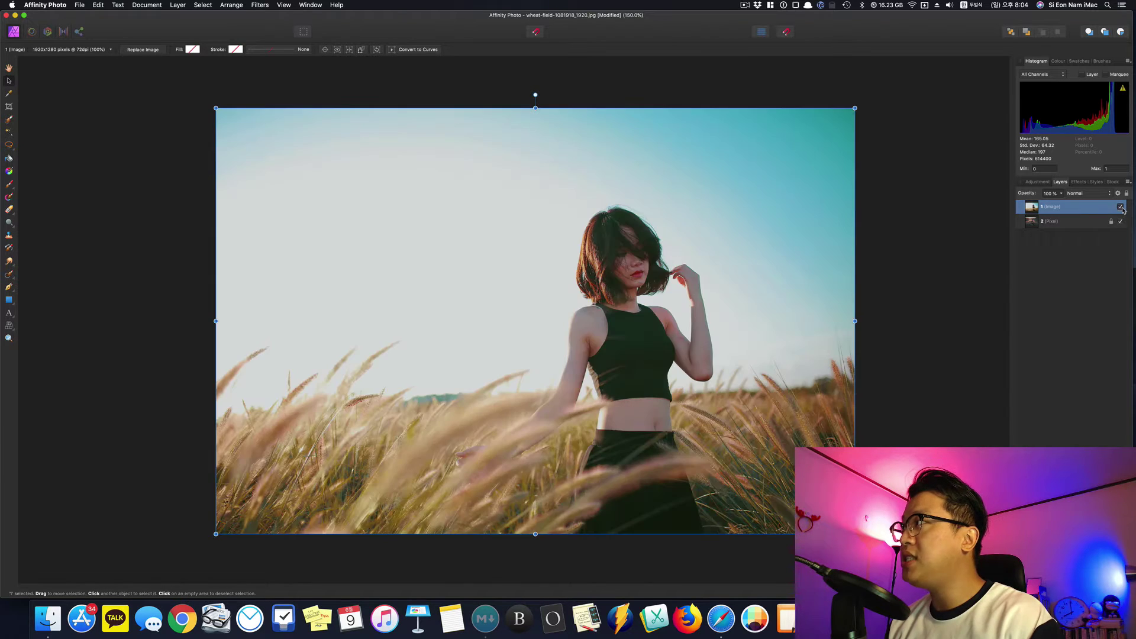
{"action": "left_click", "coordinate": [1122, 208]}
{"action": "left_click", "coordinate": [1121, 208]}
{"action": "left_click", "coordinate": [1121, 208]}
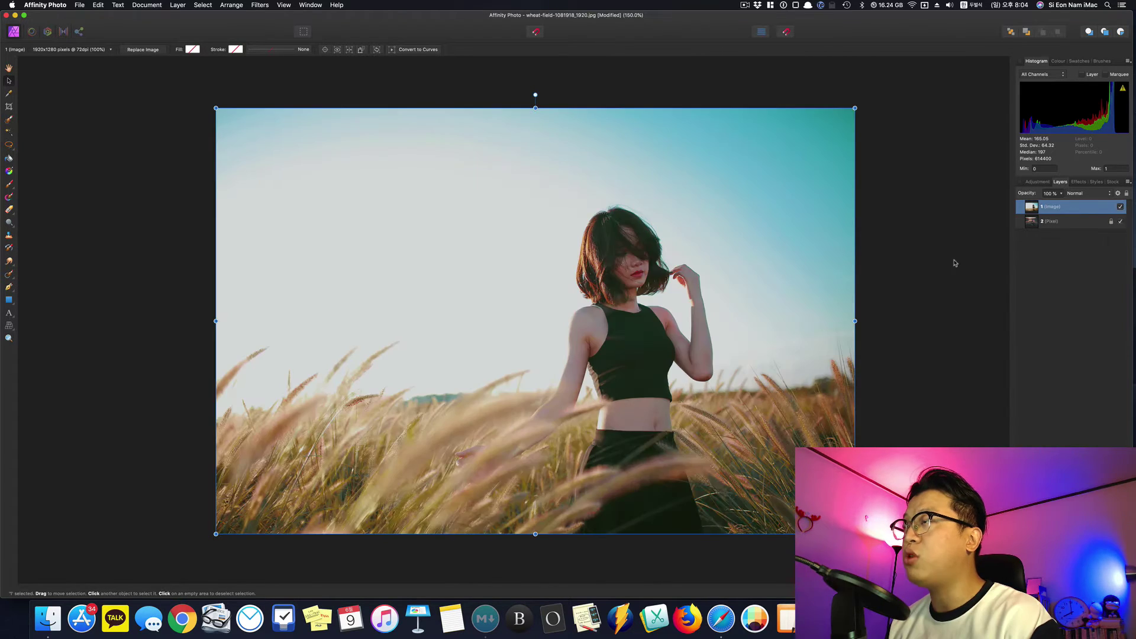
{"action": "left_click", "coordinate": [995, 269]}
- Switch the selection between the two photo layers, then clear it
{"action": "left_click", "coordinate": [1048, 223]}
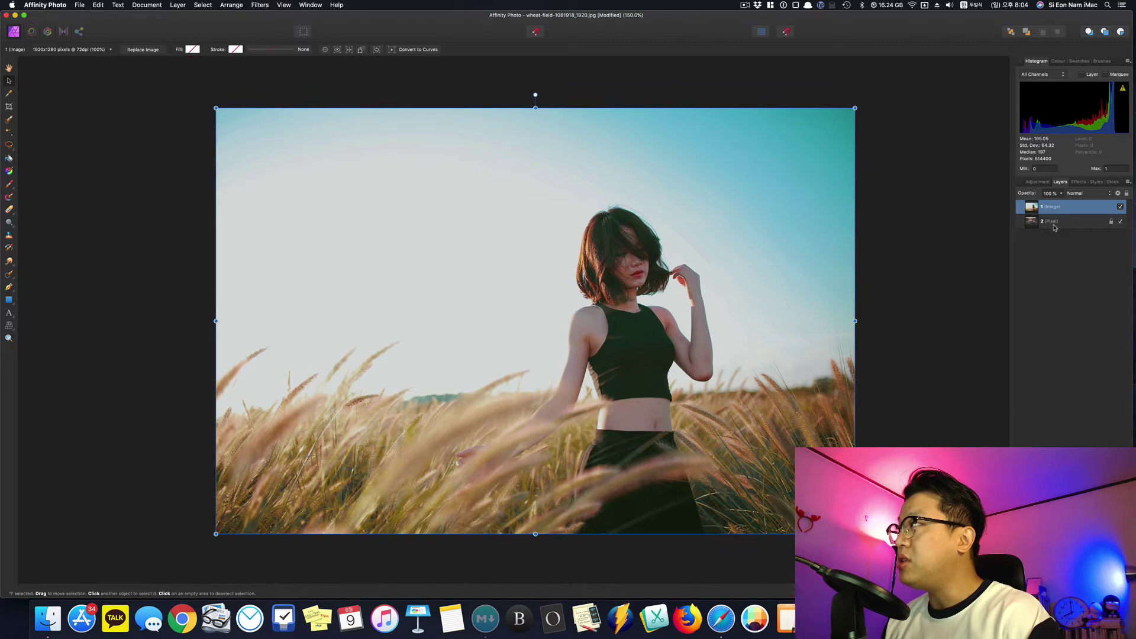
{"action": "left_click", "coordinate": [1048, 208]}
{"action": "left_click", "coordinate": [1049, 222]}
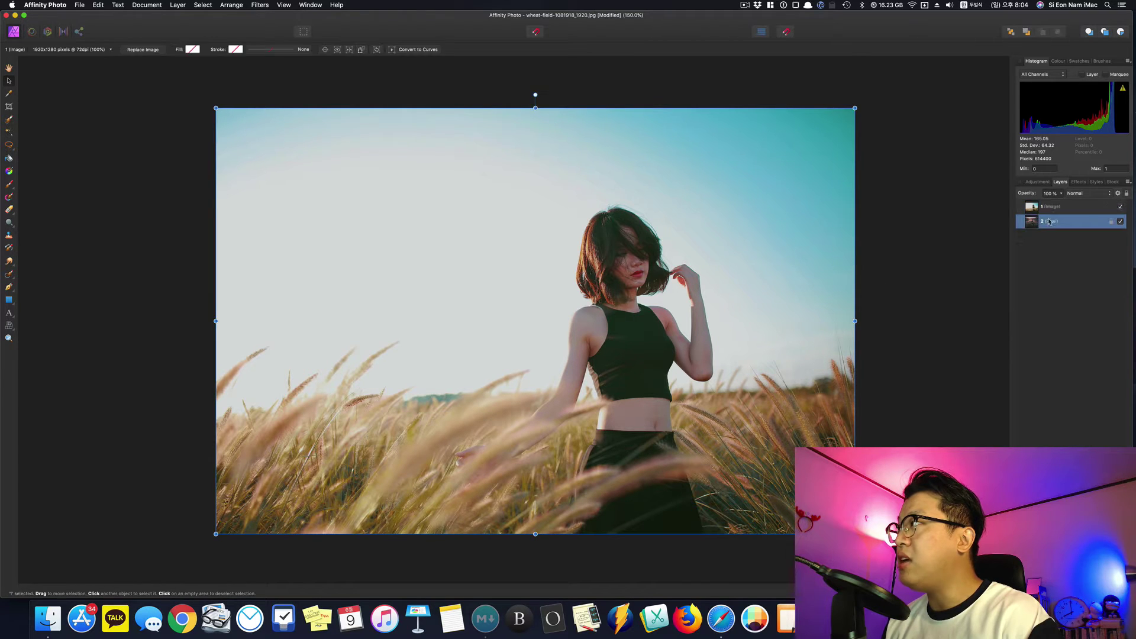
{"action": "left_click", "coordinate": [1050, 222]}
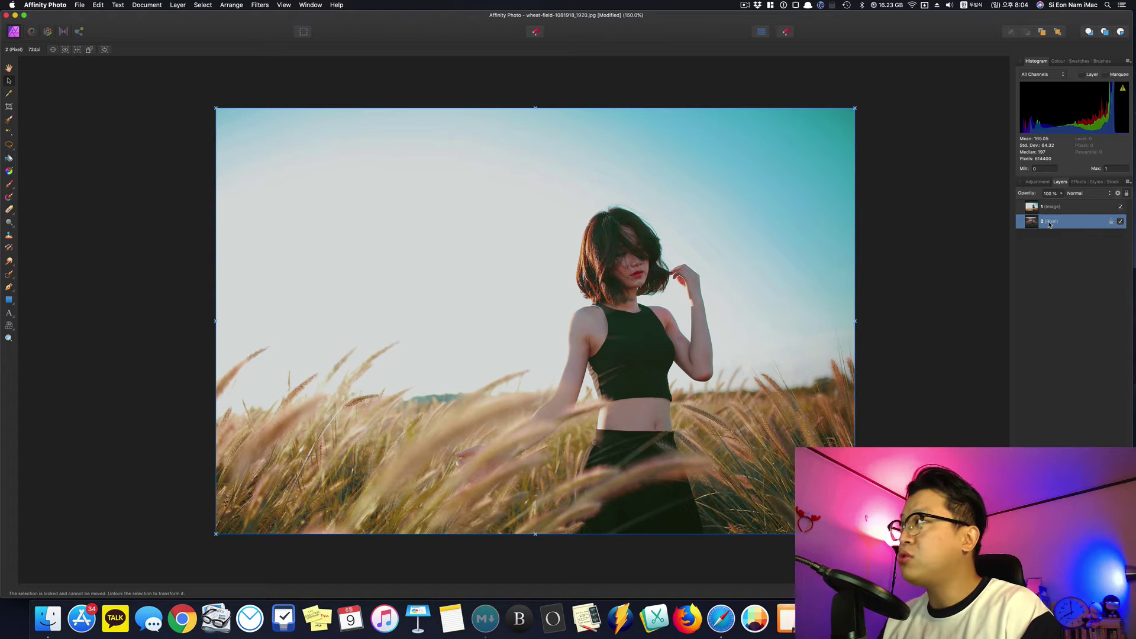
{"action": "left_click", "coordinate": [1043, 229]}
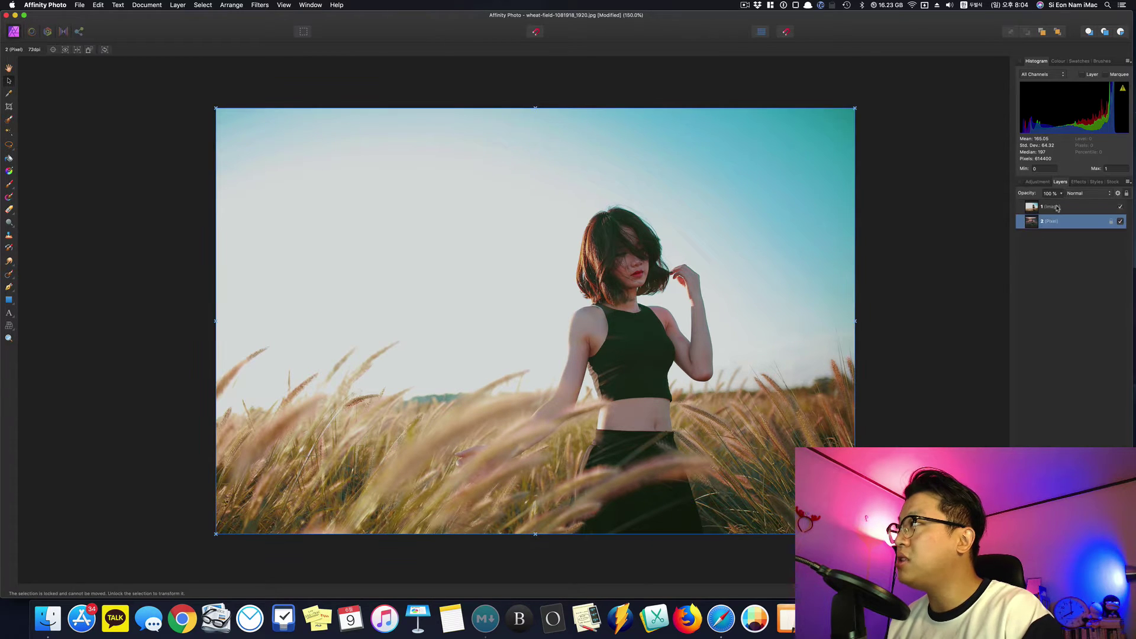
{"action": "left_click", "coordinate": [892, 258]}
{"action": "left_click", "coordinate": [674, 291]}
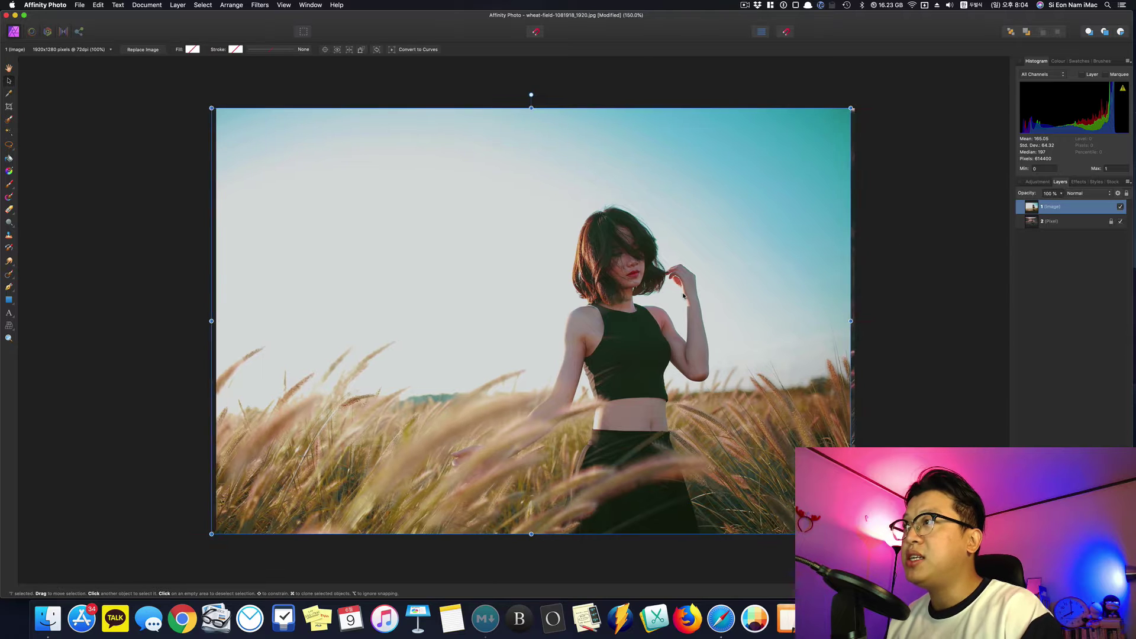
{"action": "left_click", "coordinate": [896, 293]}
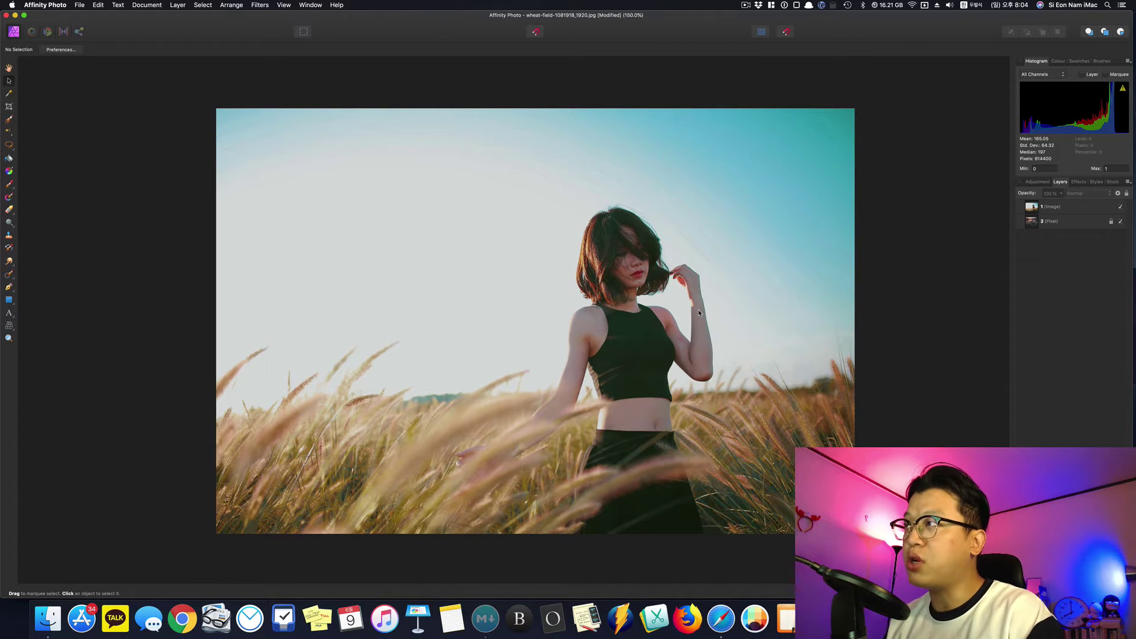
- Narrow the top photo from its right handle, restore it to full width, and deselect
{"action": "left_click", "coordinate": [680, 328]}
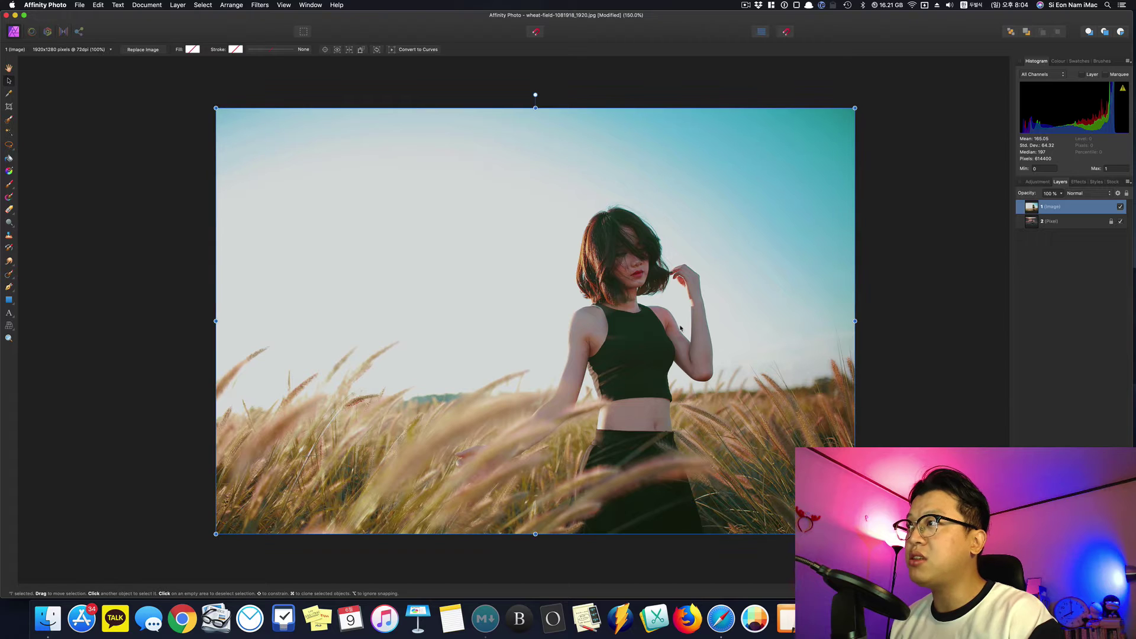
{"action": "left_click_drag", "start_coordinate": [854, 321], "coordinate": [551, 322]}
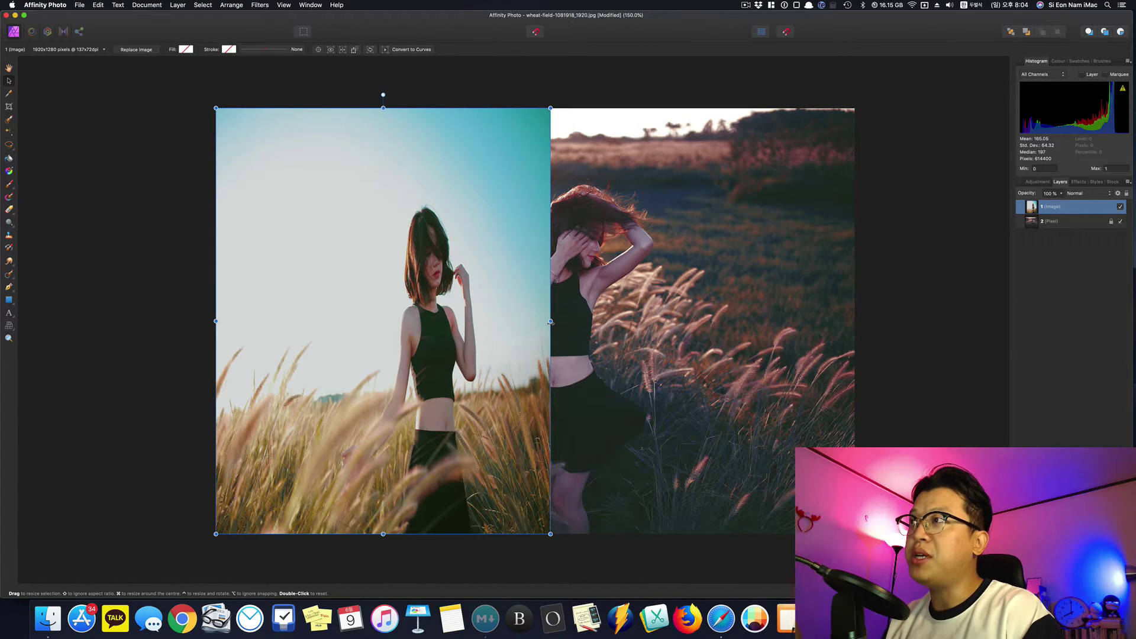
{"action": "double_click", "coordinate": [550, 322]}
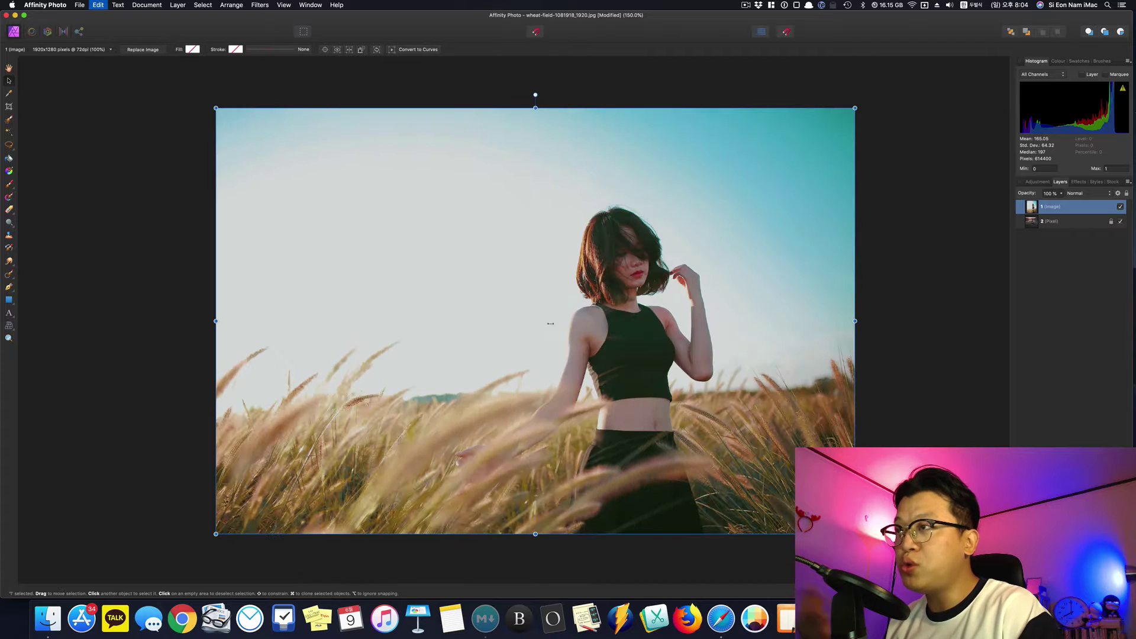
{"action": "key", "text": "super+d"}
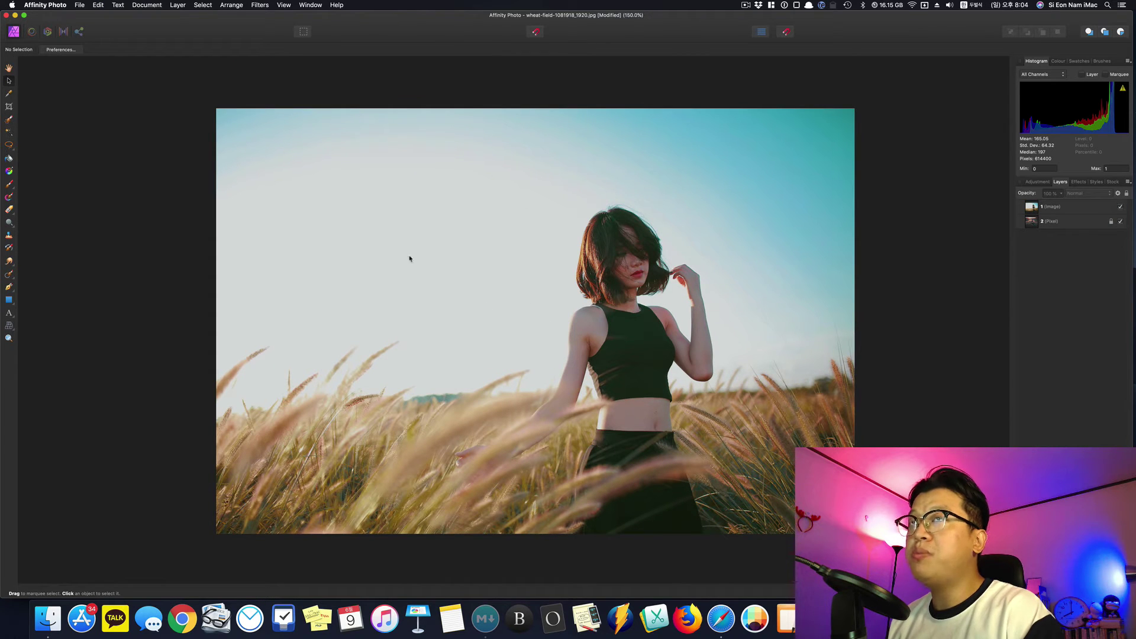
- Bring up the list of shape tools
{"action": "left_click", "coordinate": [616, 324]}
{"action": "left_click", "coordinate": [153, 309]}
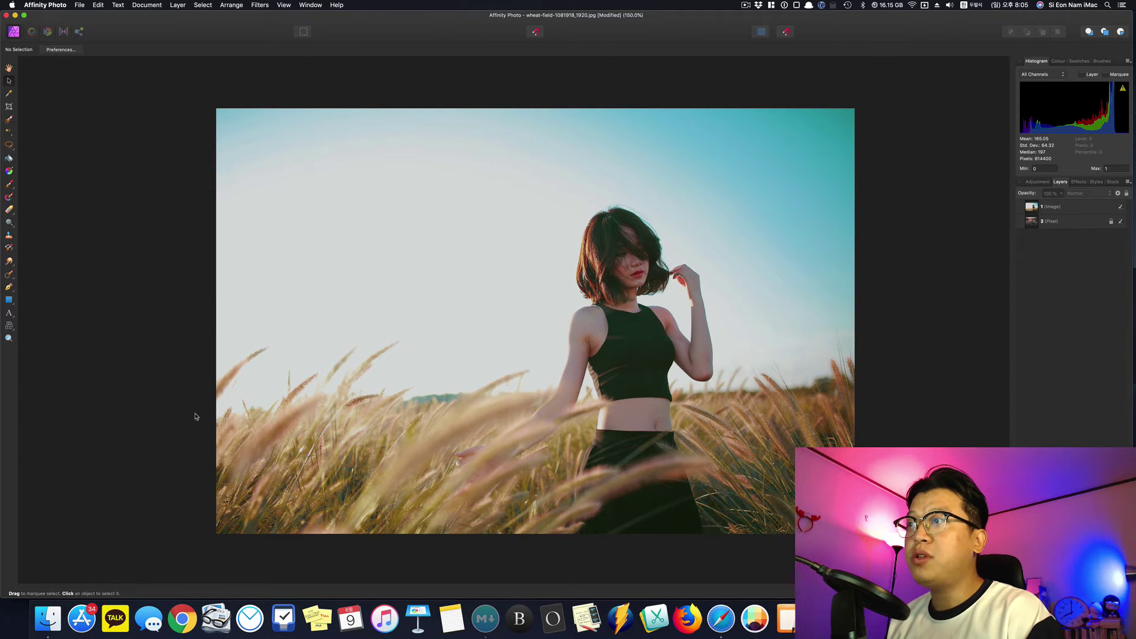
{"action": "left_click", "coordinate": [10, 300]}
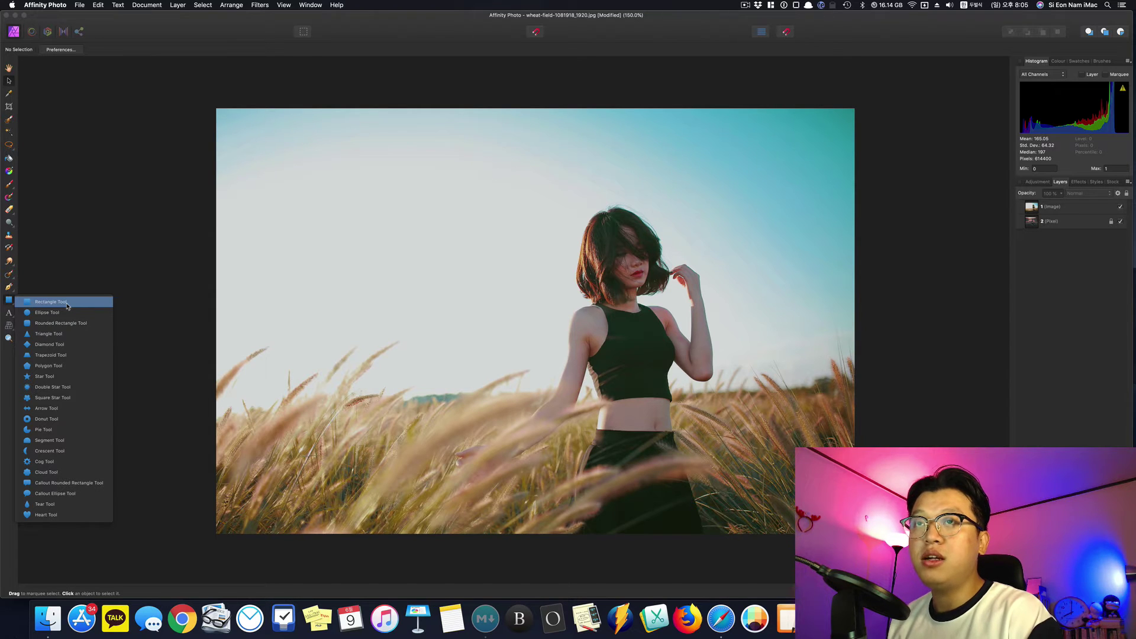
- Draw a white rectangle over the image's left half and drag its layer toward the top image layer
{"action": "left_click", "coordinate": [66, 306]}
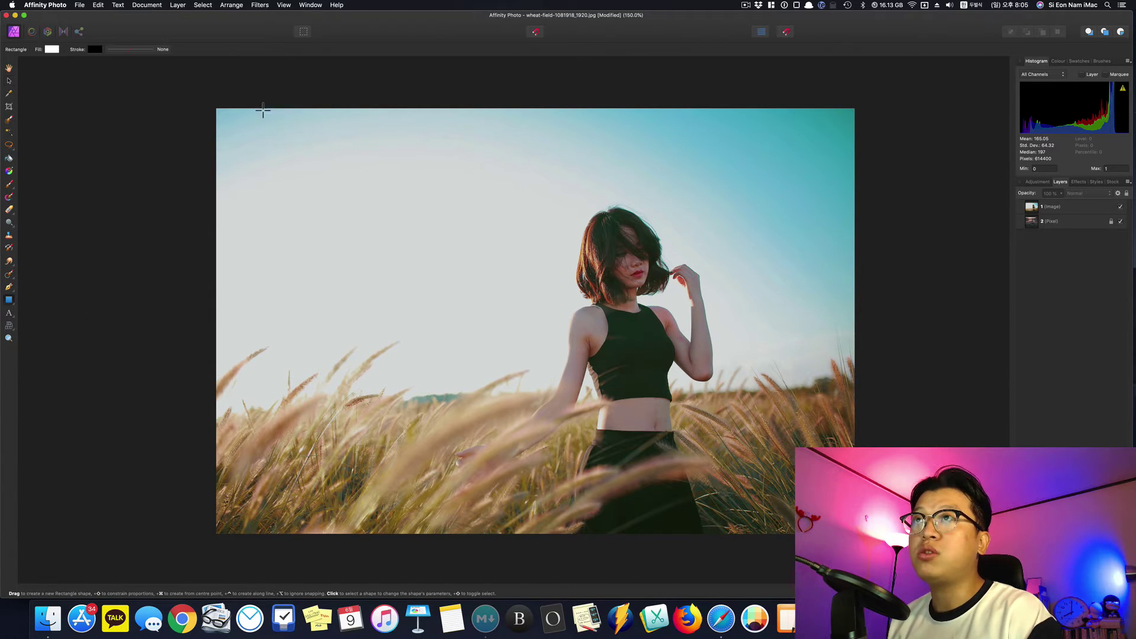
{"action": "mouse_move", "coordinate": [217, 109]}
{"action": "left_mouse_down"}
{"action": "mouse_move", "coordinate": [592, 530]}
{"action": "mouse_move", "coordinate": [499, 533]}
{"action": "mouse_move", "coordinate": [550, 536]}
{"action": "mouse_move", "coordinate": [536, 539]}
{"action": "left_mouse_up"}
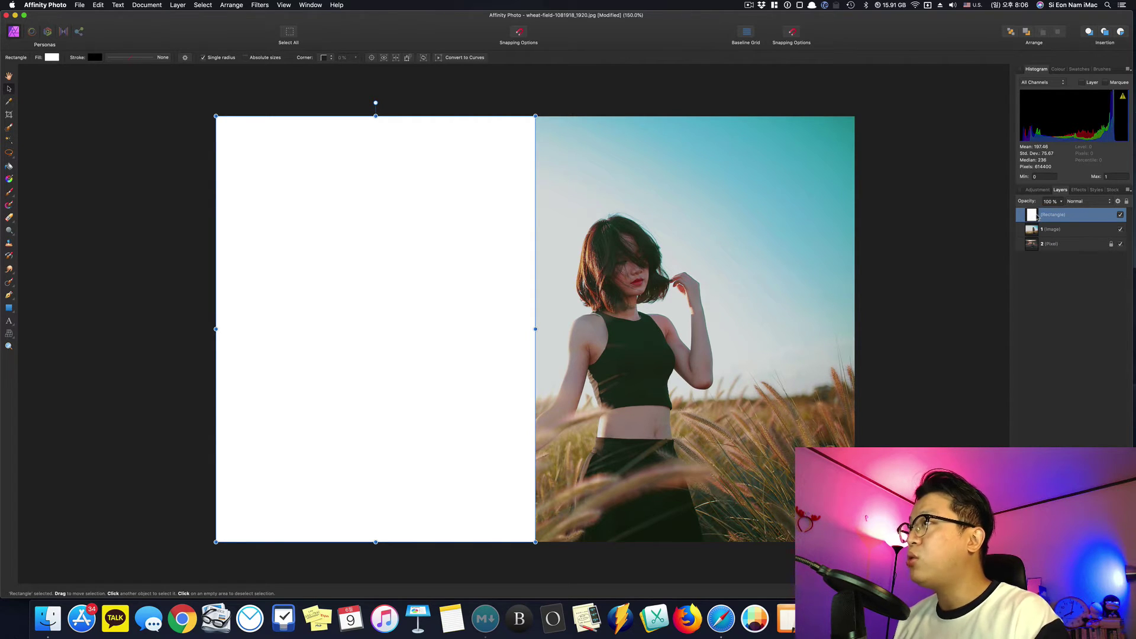
{"action": "left_click_drag", "start_coordinate": [1035, 216], "coordinate": [1037, 230]}
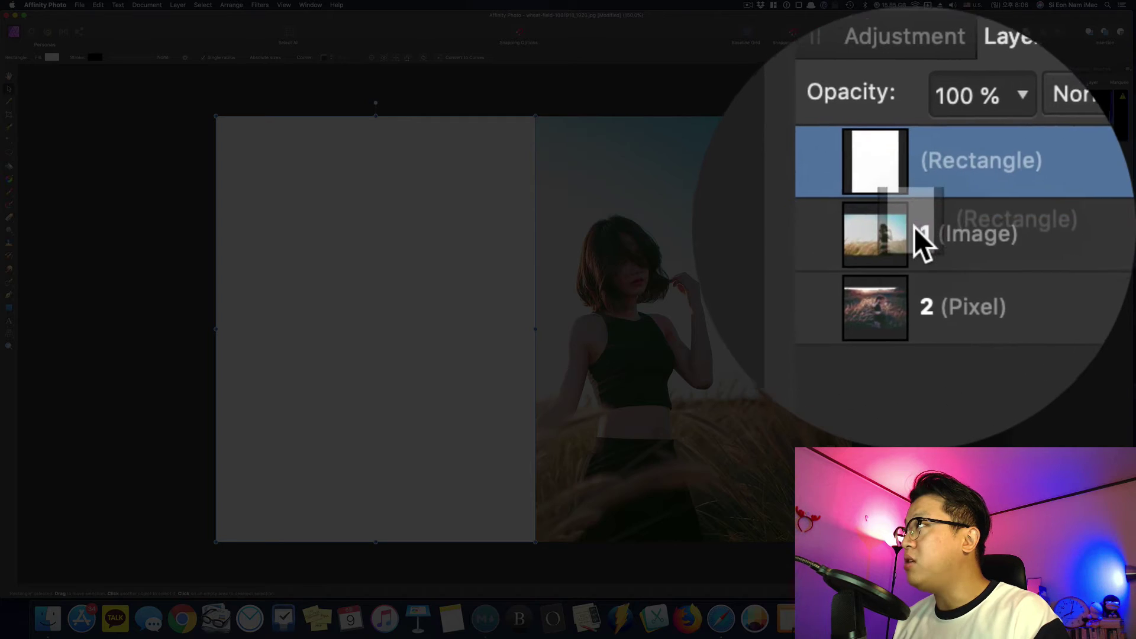
{"action": "left_click_drag", "start_coordinate": [914, 227], "coordinate": [914, 229]}
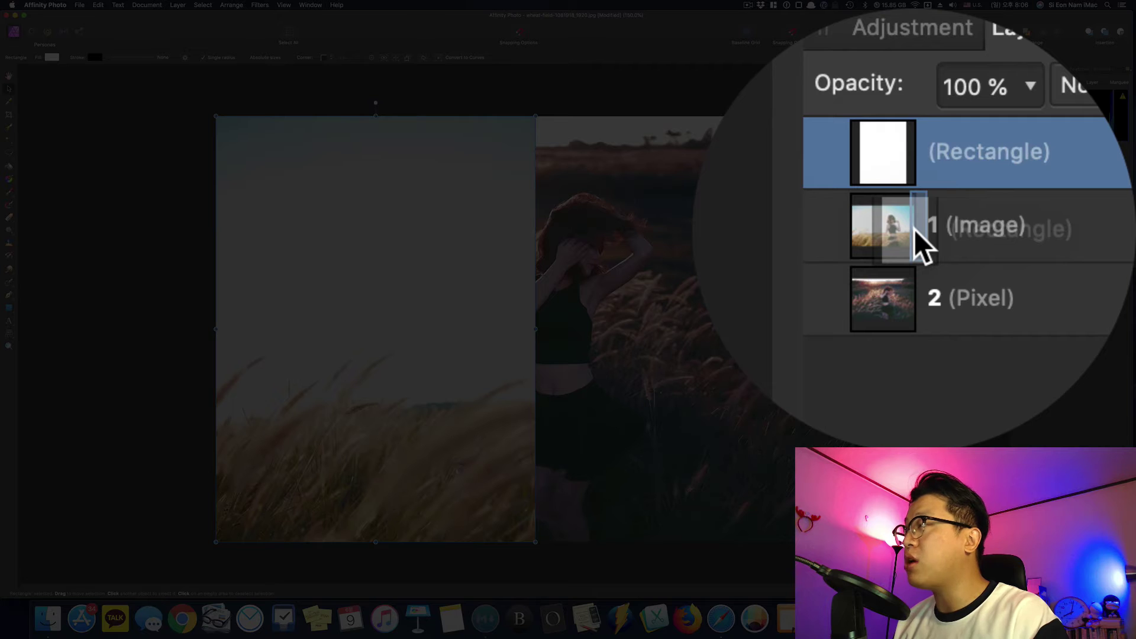
- Return the rectangle to the top of the stack and lower its opacity to 53%
{"action": "left_click_drag", "start_coordinate": [914, 230], "coordinate": [914, 233]}
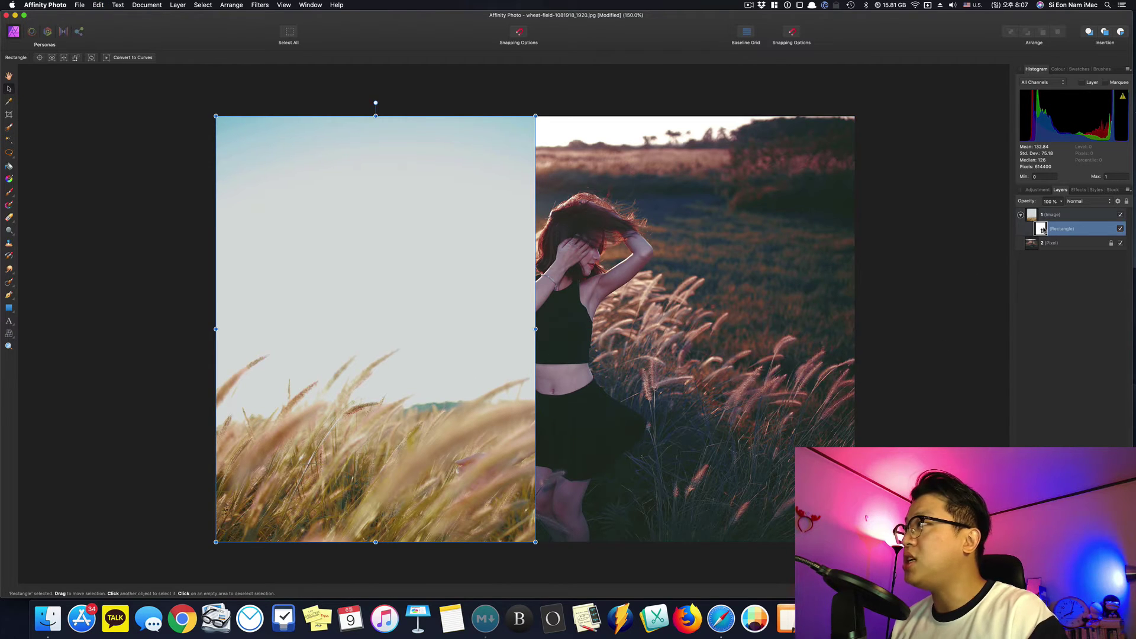
{"action": "left_click_drag", "start_coordinate": [1063, 229], "coordinate": [1043, 227]}
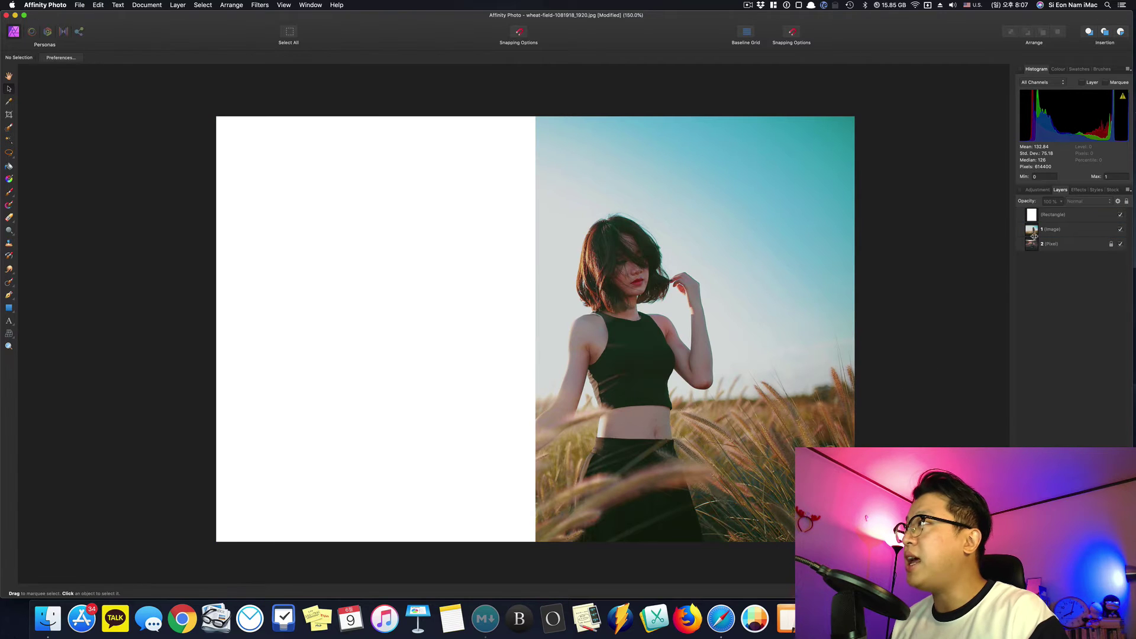
{"action": "left_click", "coordinate": [1062, 203]}
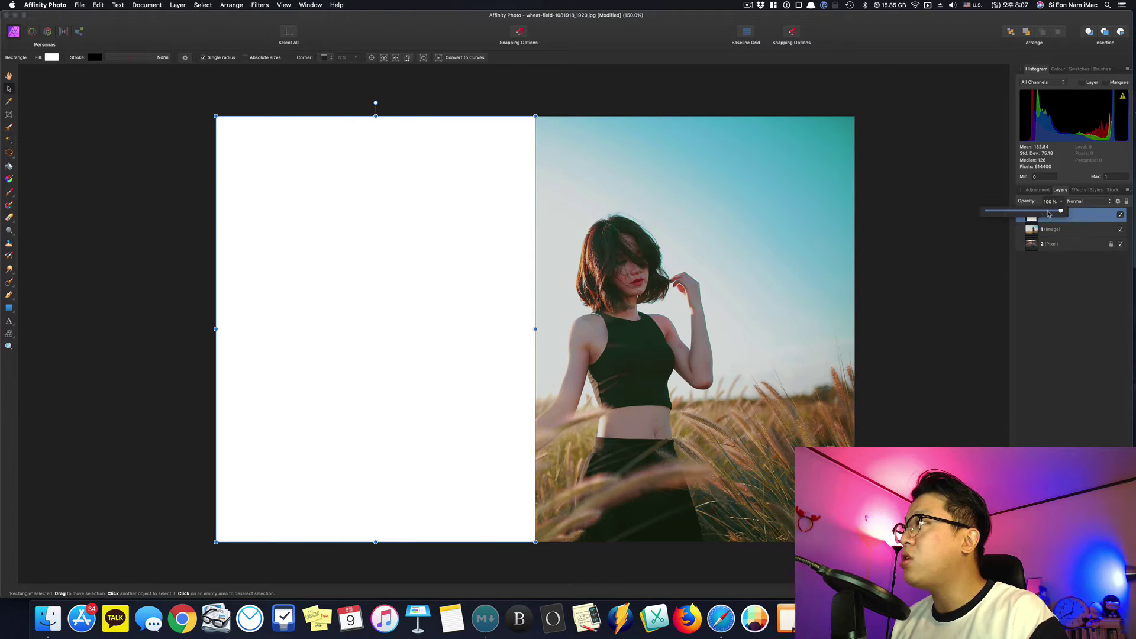
{"action": "left_click_drag", "start_coordinate": [1050, 214], "coordinate": [1016, 215]}
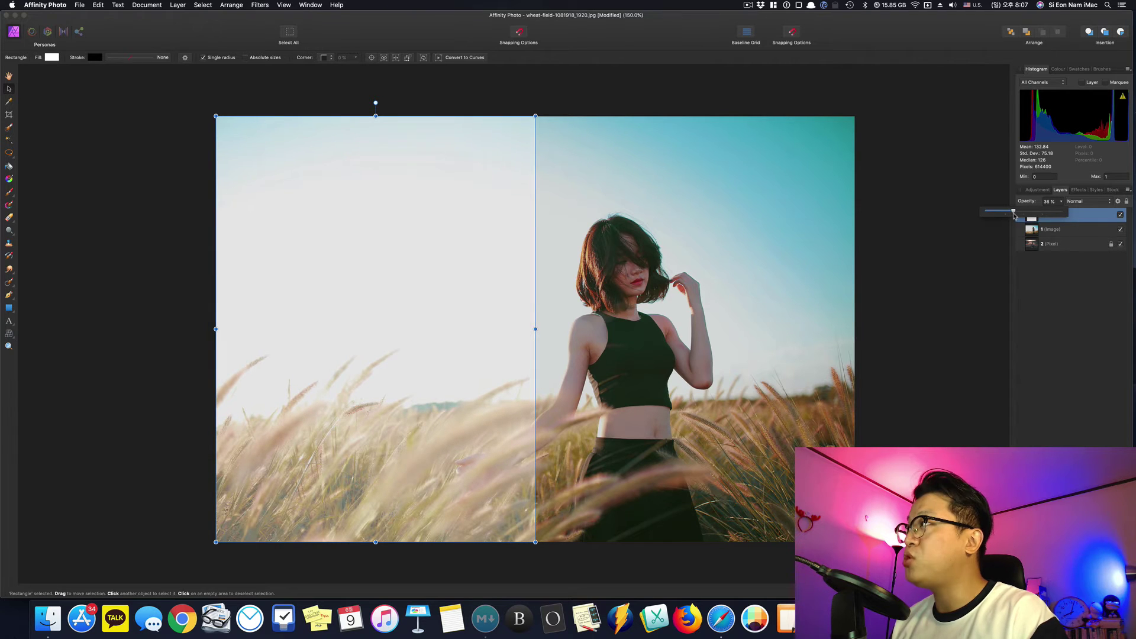
- Shift the teal-sky portrait left so the woman sits under the rectangle
{"action": "left_click", "coordinate": [824, 330]}
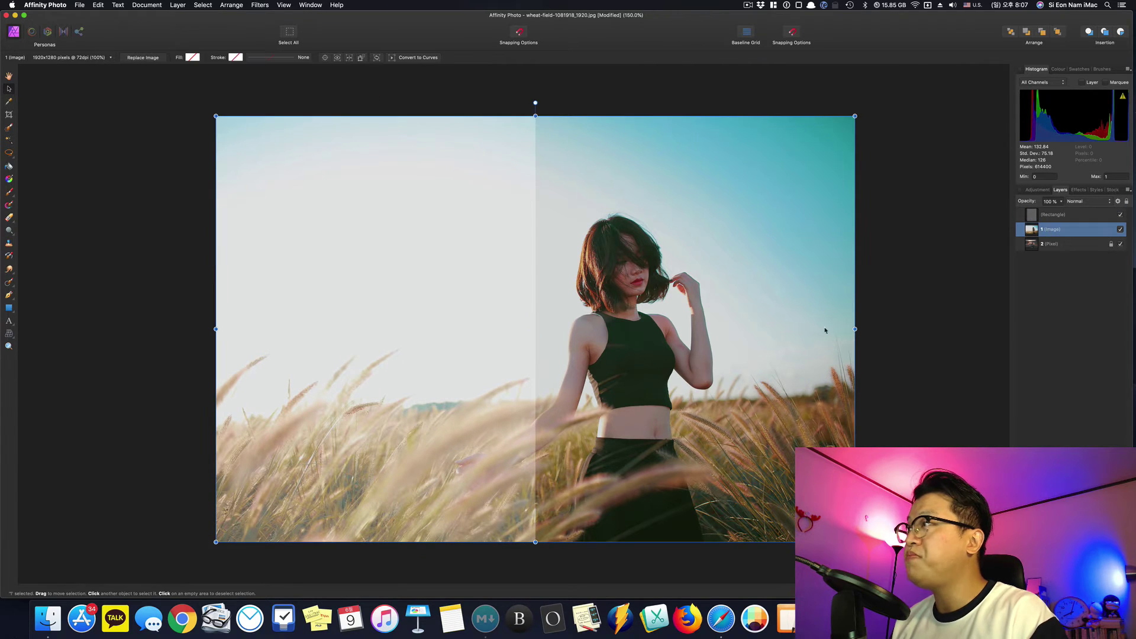
{"action": "left_click_drag", "start_coordinate": [673, 418], "coordinate": [436, 421]}
{"action": "key", "text": "super+d"}
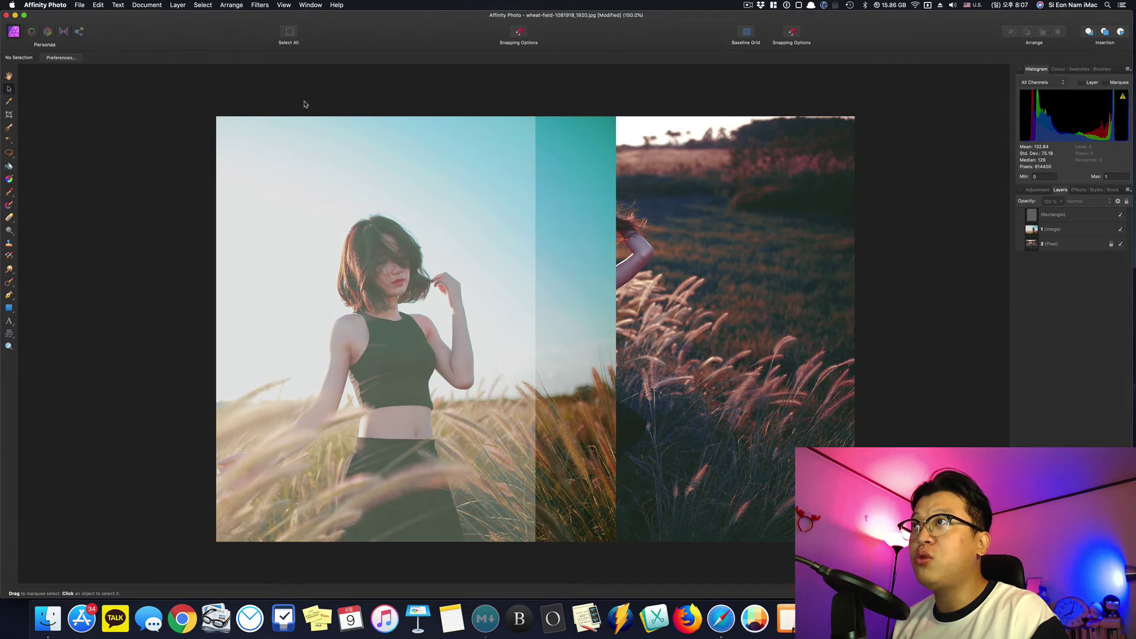
- Nudge the teal-sky portrait, set the rectangle to 100% opacity, and clip the portrait to it
{"action": "left_click", "coordinate": [580, 388]}
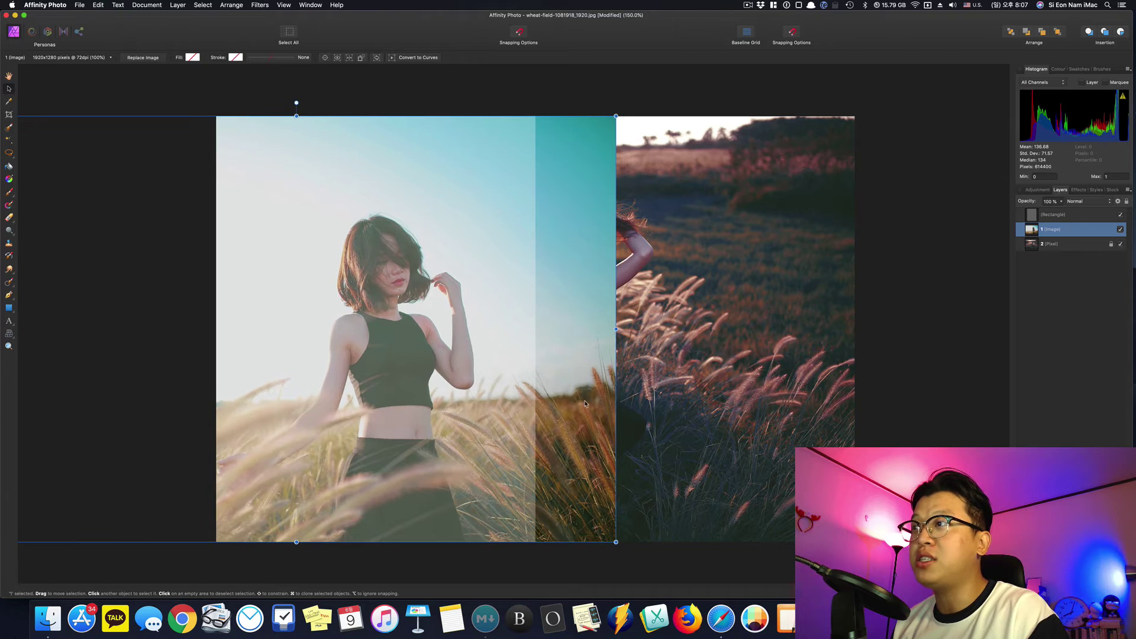
{"action": "left_click_drag", "start_coordinate": [585, 403], "coordinate": [586, 405]}
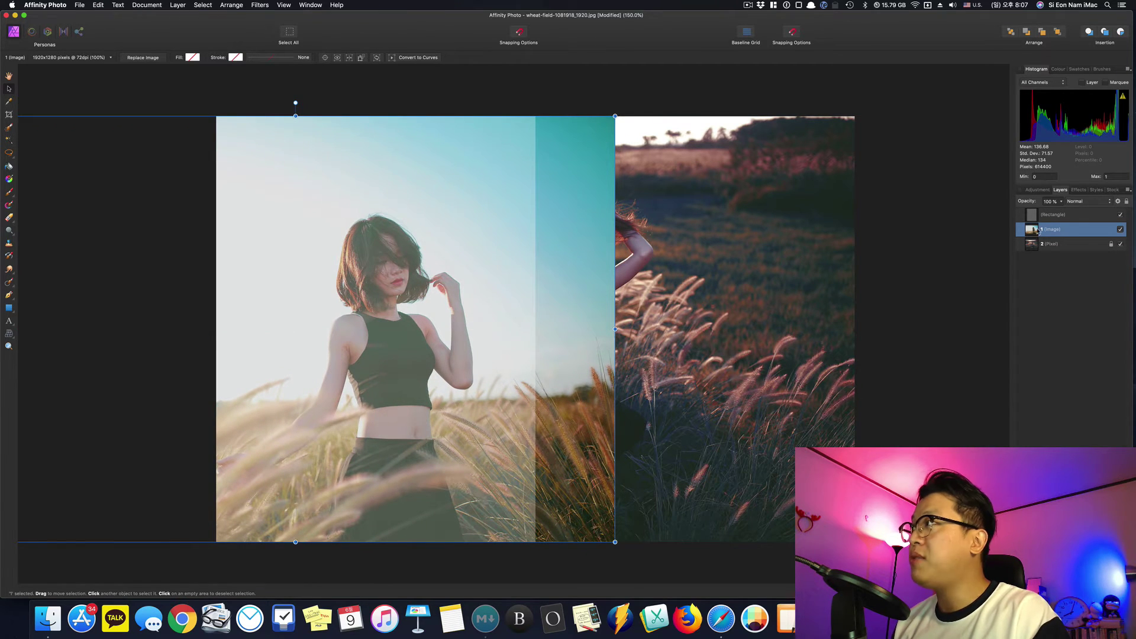
{"action": "left_click", "coordinate": [1050, 215]}
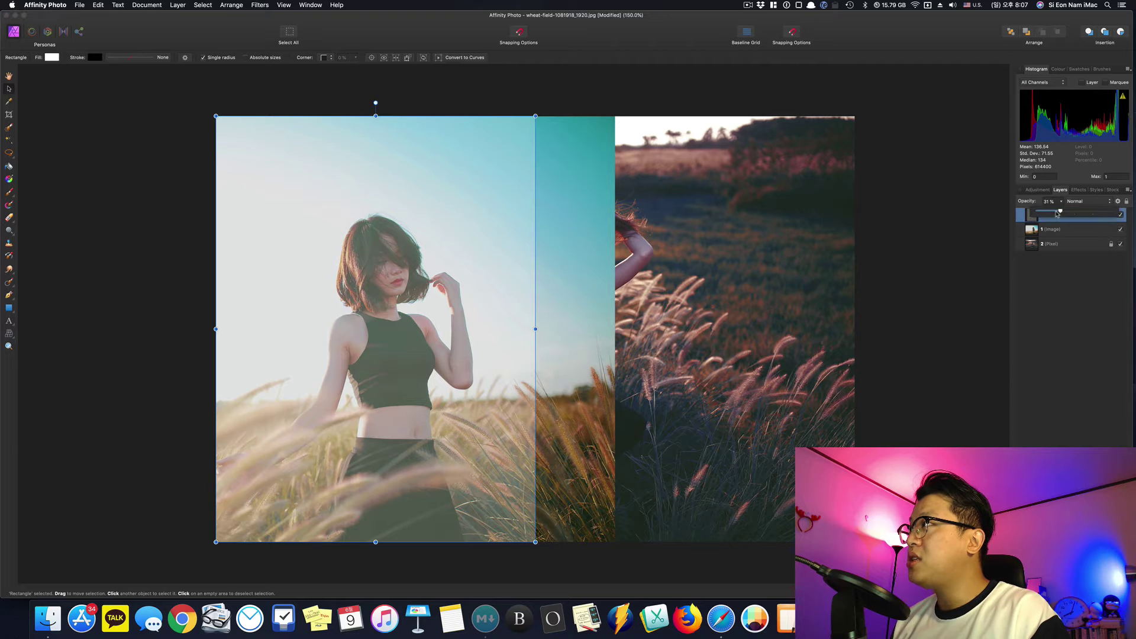
{"action": "key", "text": "0"}
{"action": "key", "text": "super+d"}
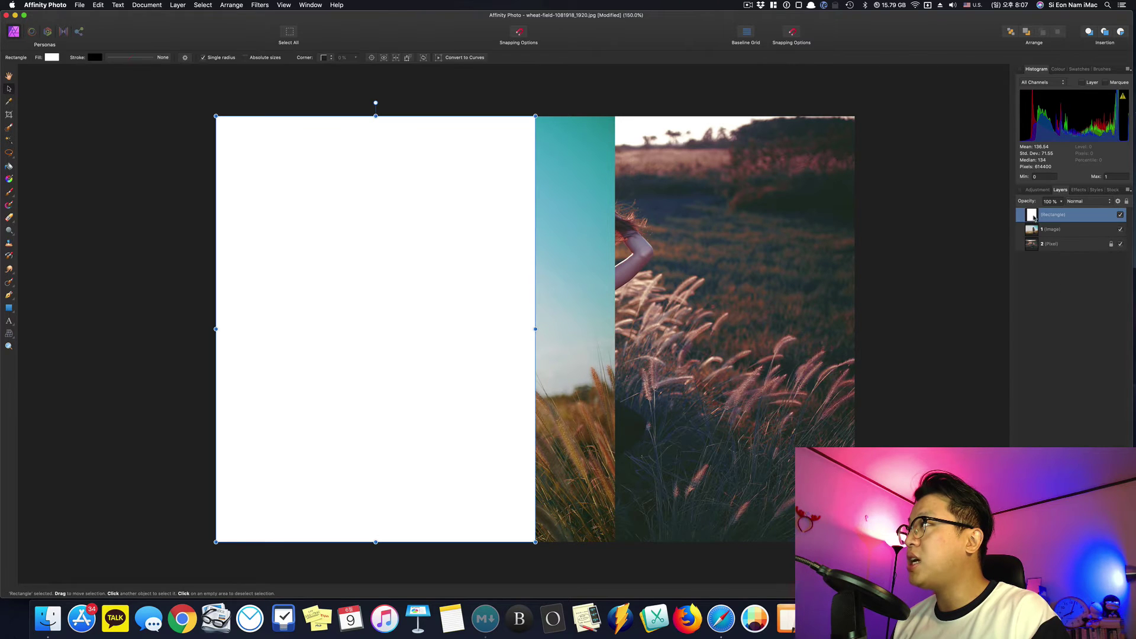
{"action": "left_click_drag", "start_coordinate": [1036, 216], "coordinate": [1032, 232]}
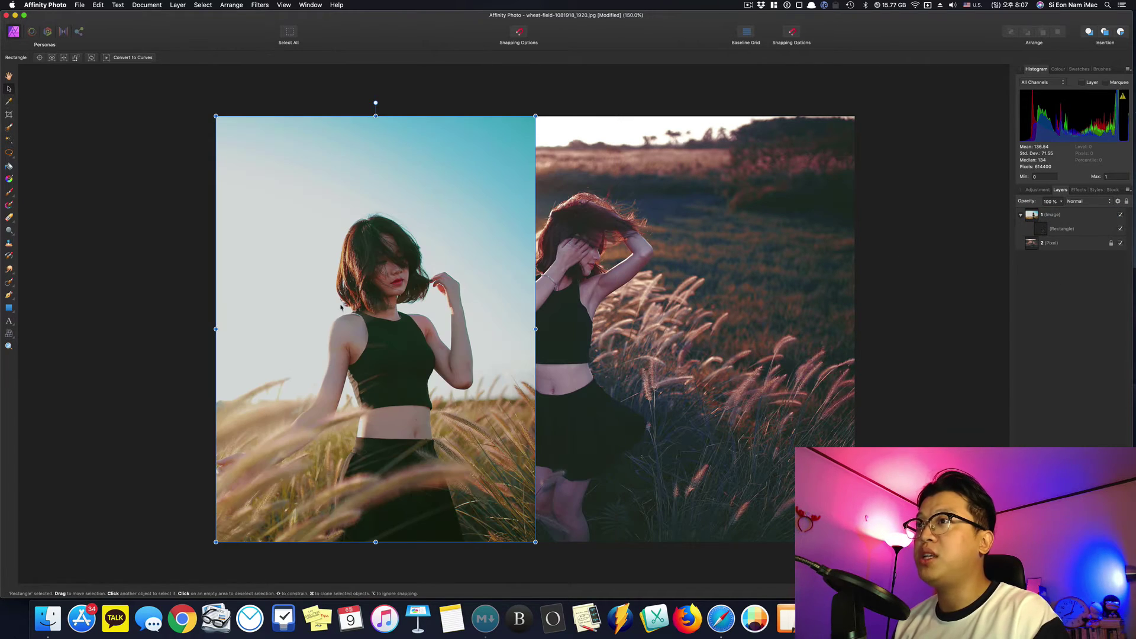
{"action": "left_click", "coordinate": [153, 262]}
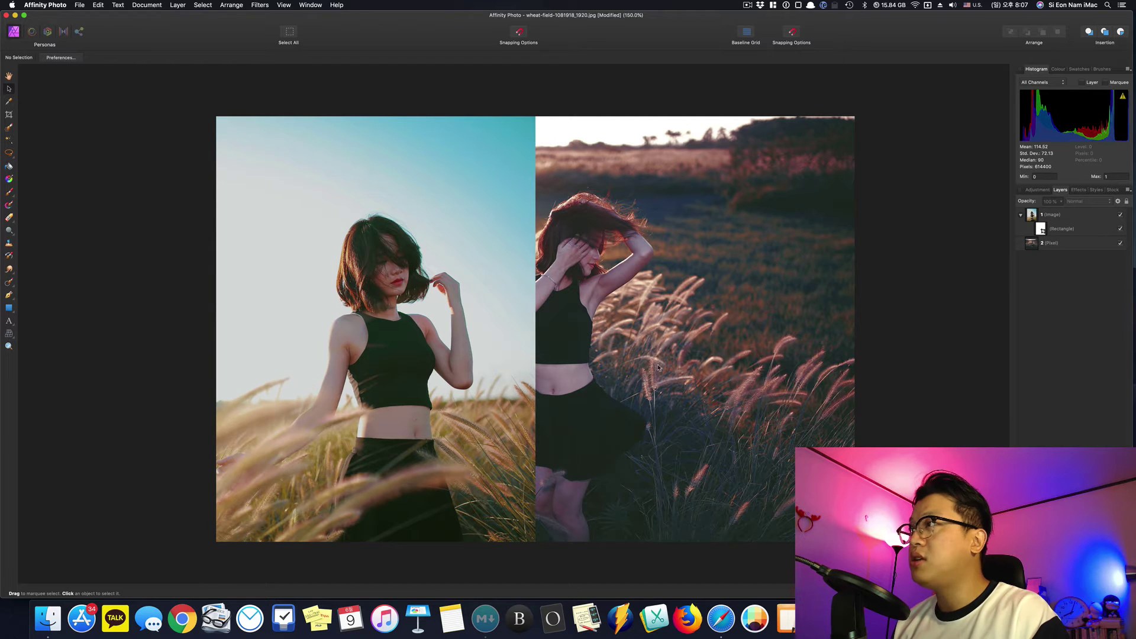
- Centre the right portrait's woman and draw a vertical pen line down the seam with 22 pt stroke
{"action": "left_click_drag", "start_coordinate": [612, 385], "coordinate": [710, 394]}
{"action": "left_click", "coordinate": [691, 101]}
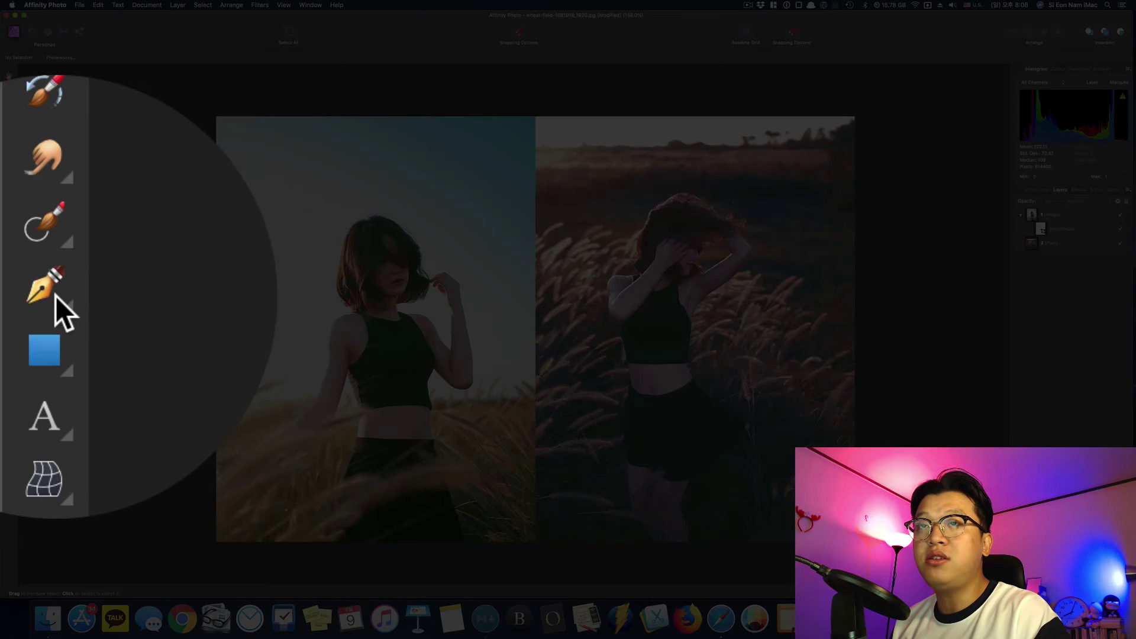
{"action": "left_click", "coordinate": [55, 296]}
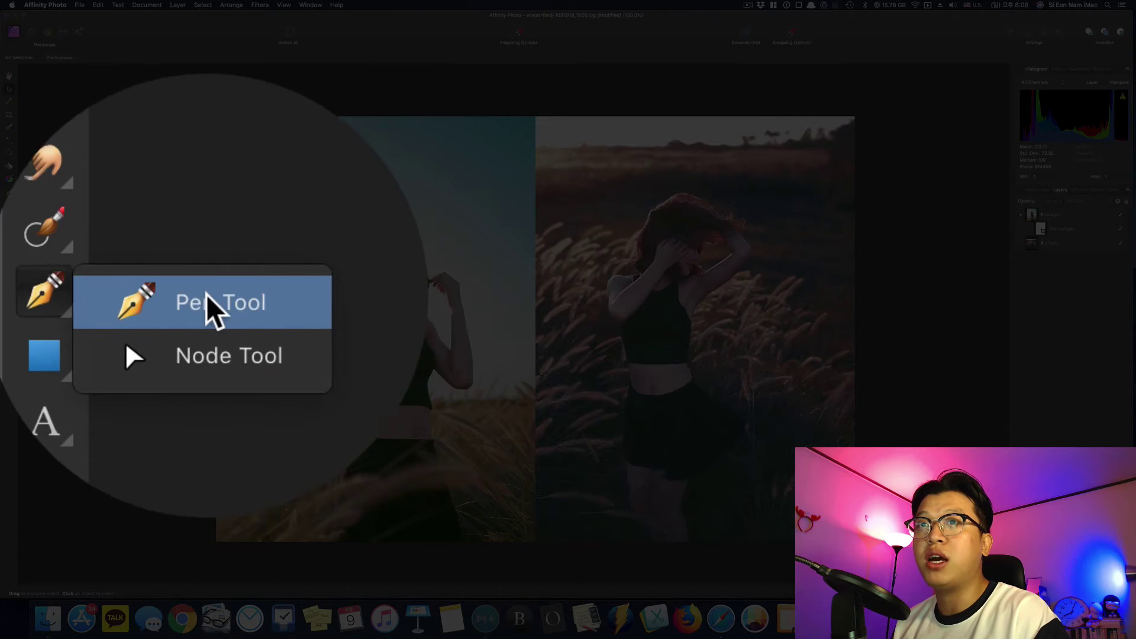
{"action": "left_click", "coordinate": [206, 295]}
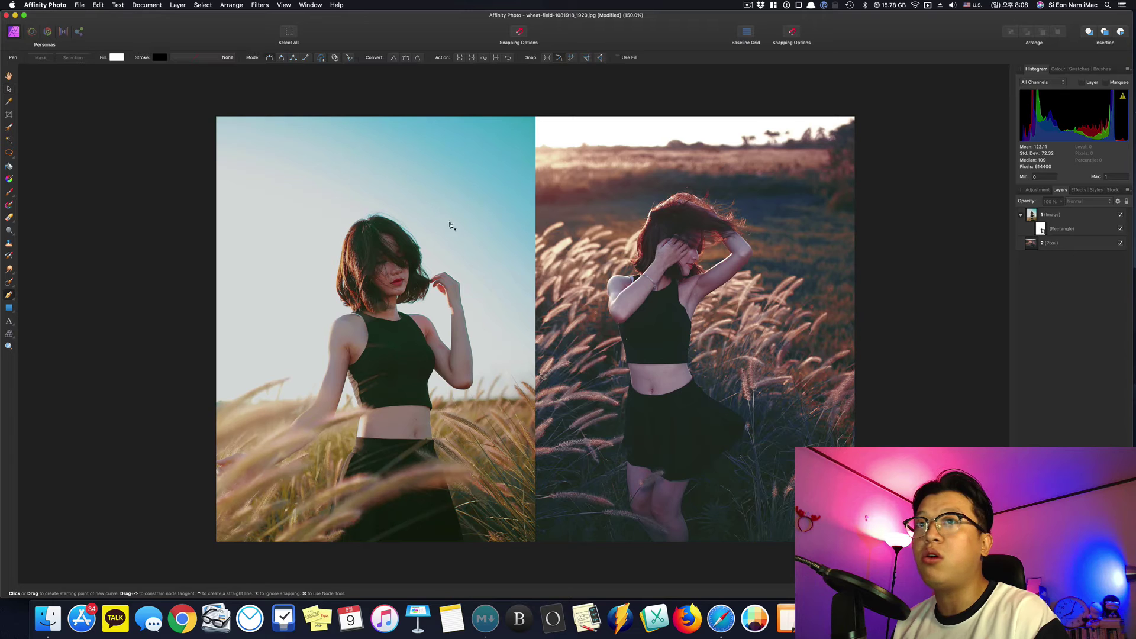
{"action": "left_click", "coordinate": [535, 116]}
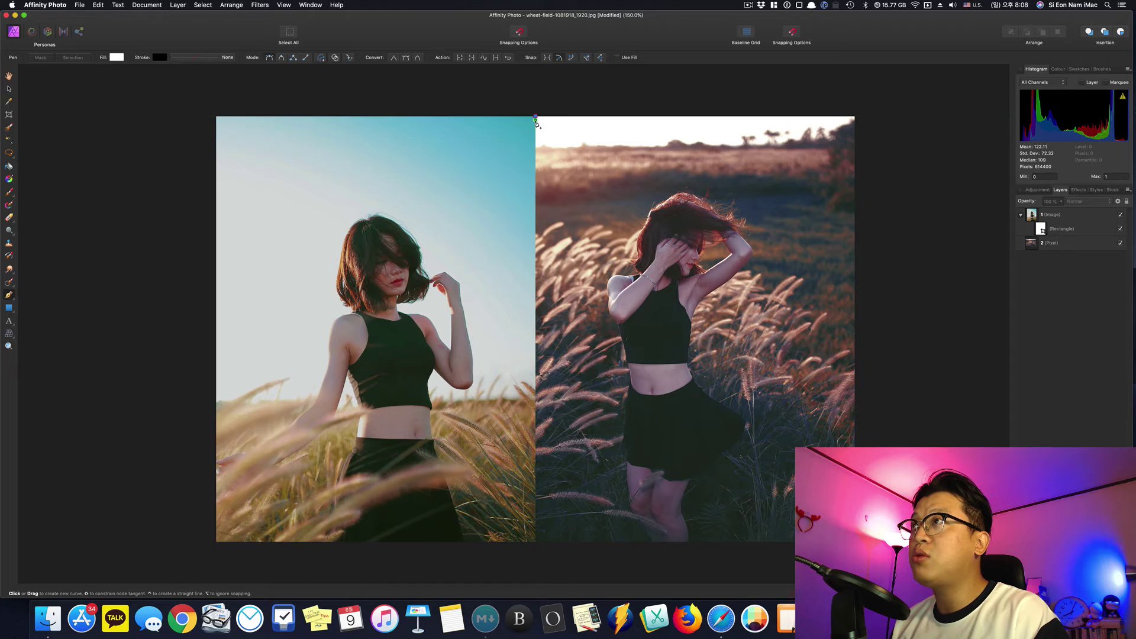
{"action": "left_click", "coordinate": [536, 542]}
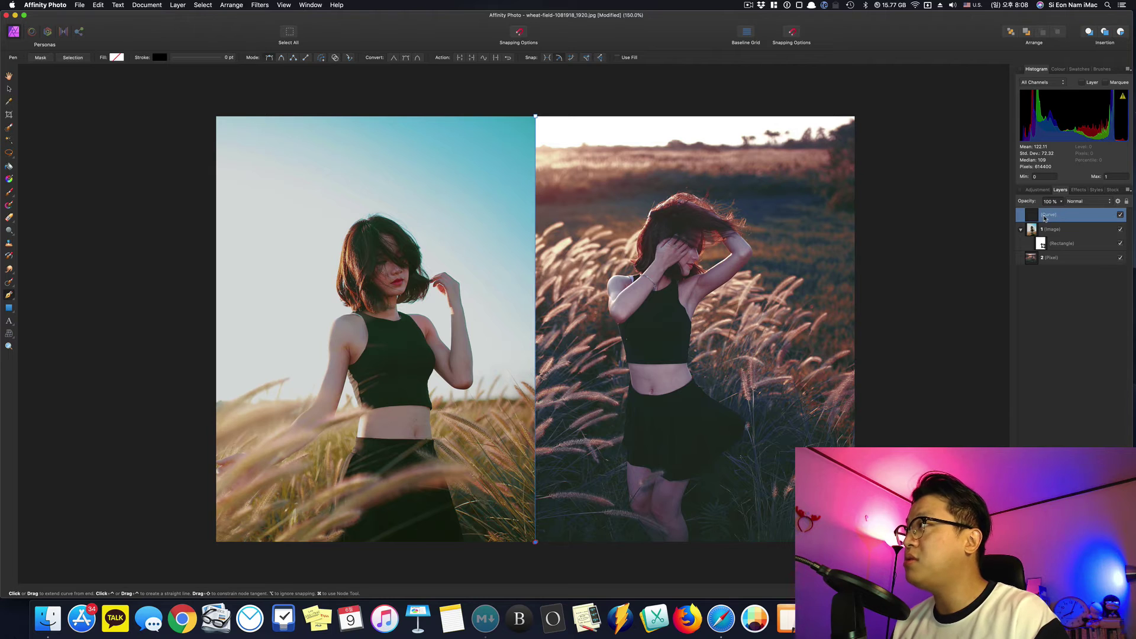
{"action": "left_click", "coordinate": [198, 57]}
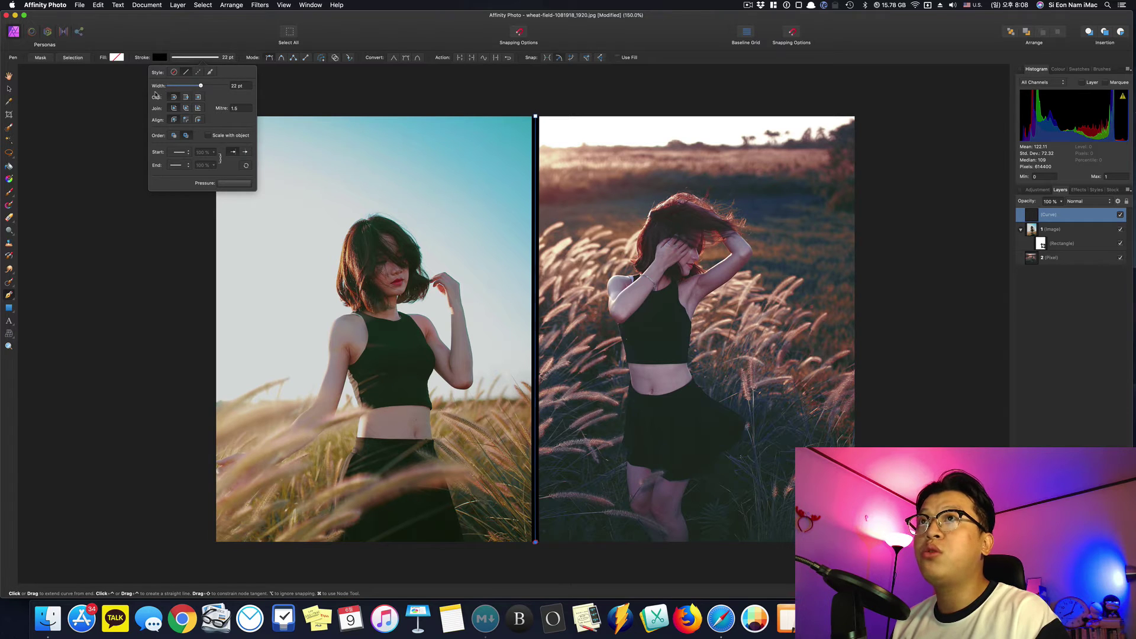
- Change the seam divider's stroke colour from black to a deeper yellow-orange
{"action": "key", "text": "v"}
{"action": "left_click", "coordinate": [90, 57]}
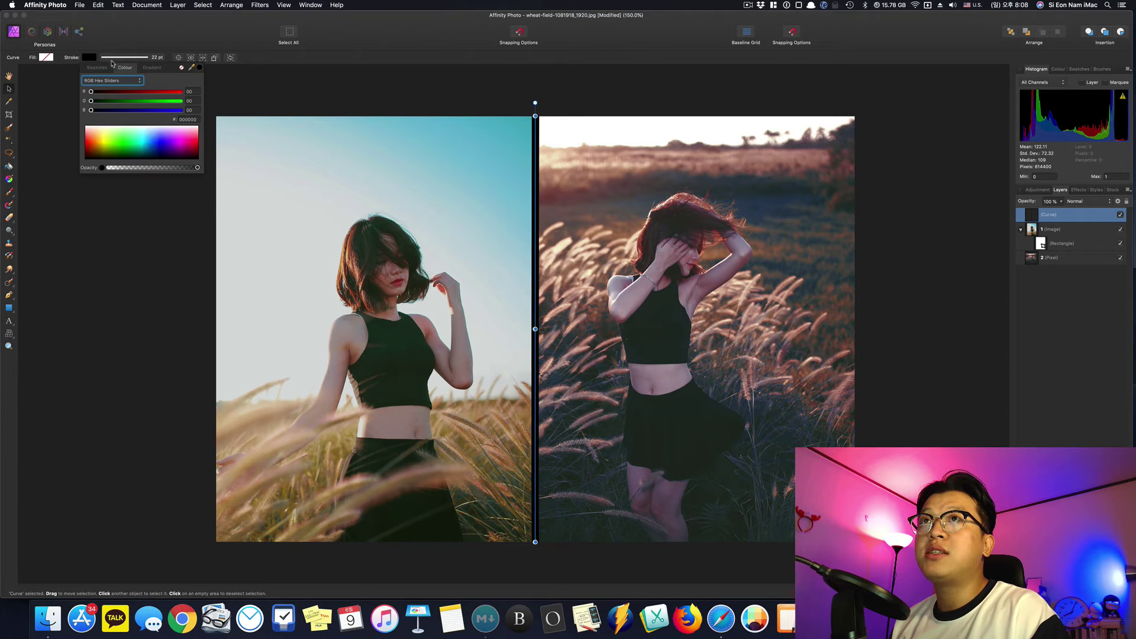
{"action": "left_click", "coordinate": [109, 129]}
{"action": "mouse_move", "coordinate": [111, 125]}
{"action": "left_mouse_down"}
{"action": "mouse_move", "coordinate": [90, 145]}
{"action": "mouse_move", "coordinate": [196, 143]}
{"action": "mouse_move", "coordinate": [104, 148]}
{"action": "left_mouse_up"}
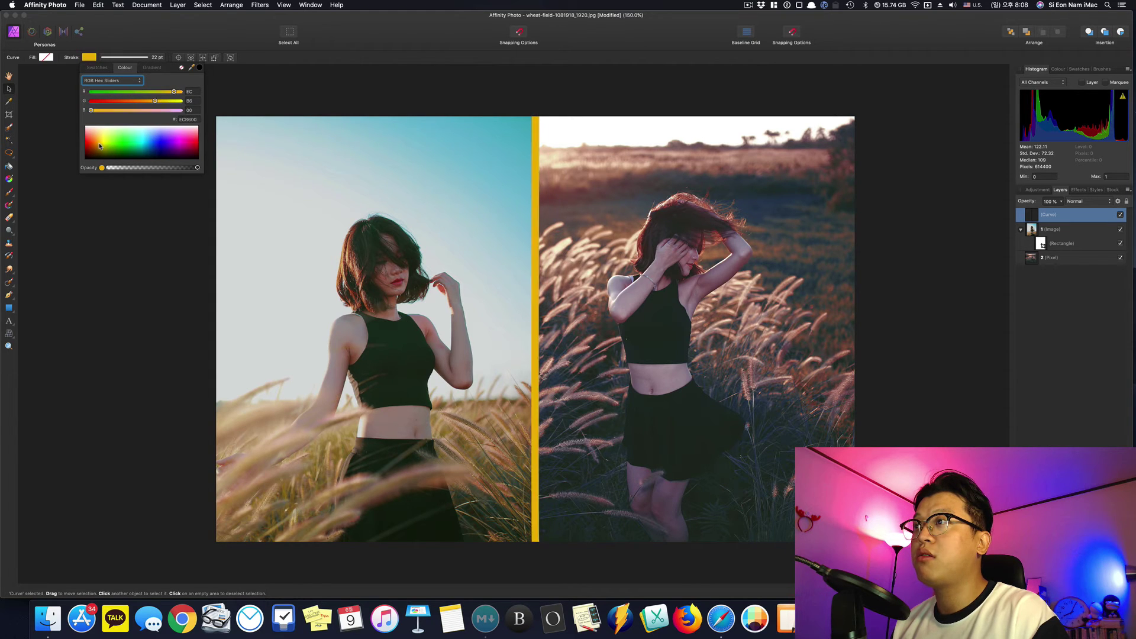
{"action": "left_click", "coordinate": [521, 101]}
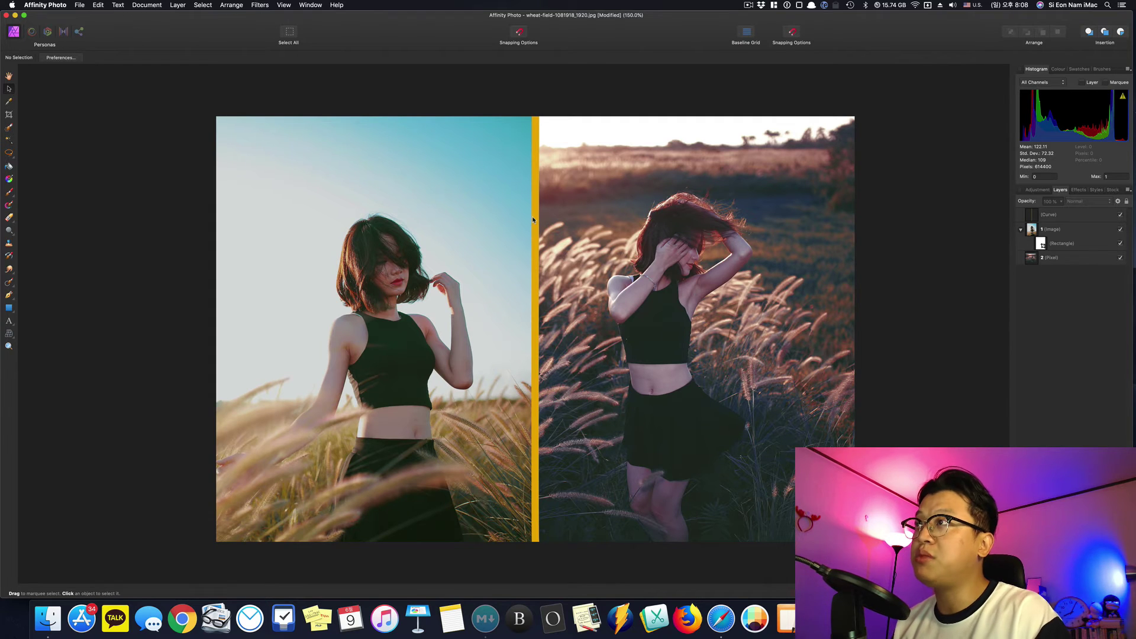
{"action": "left_click", "coordinate": [535, 151]}
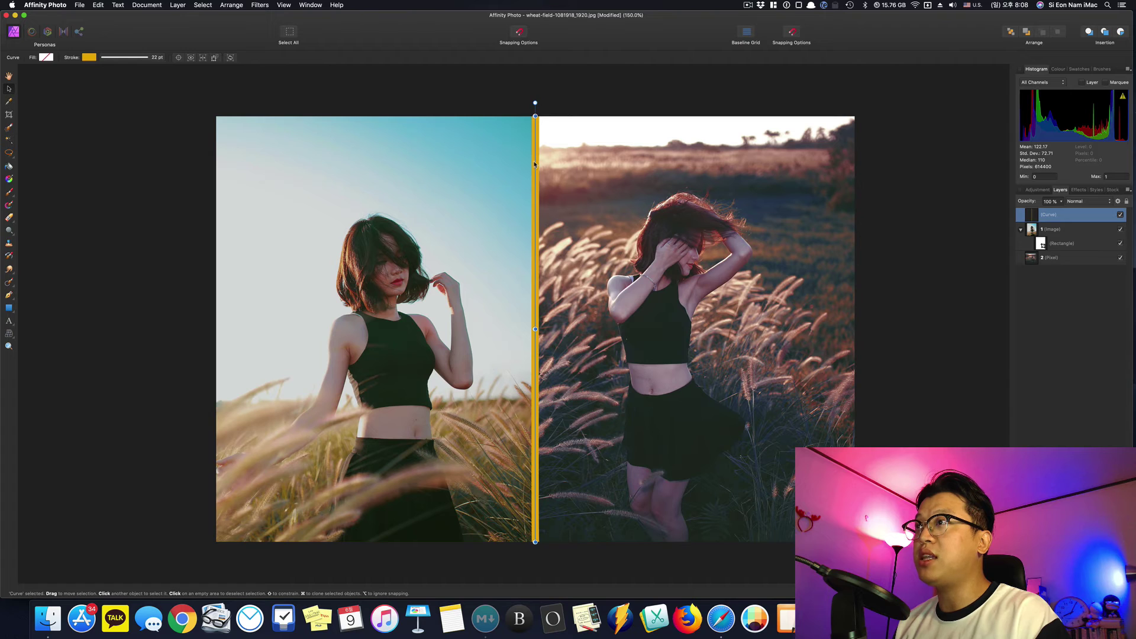
{"action": "key", "text": "super+d"}
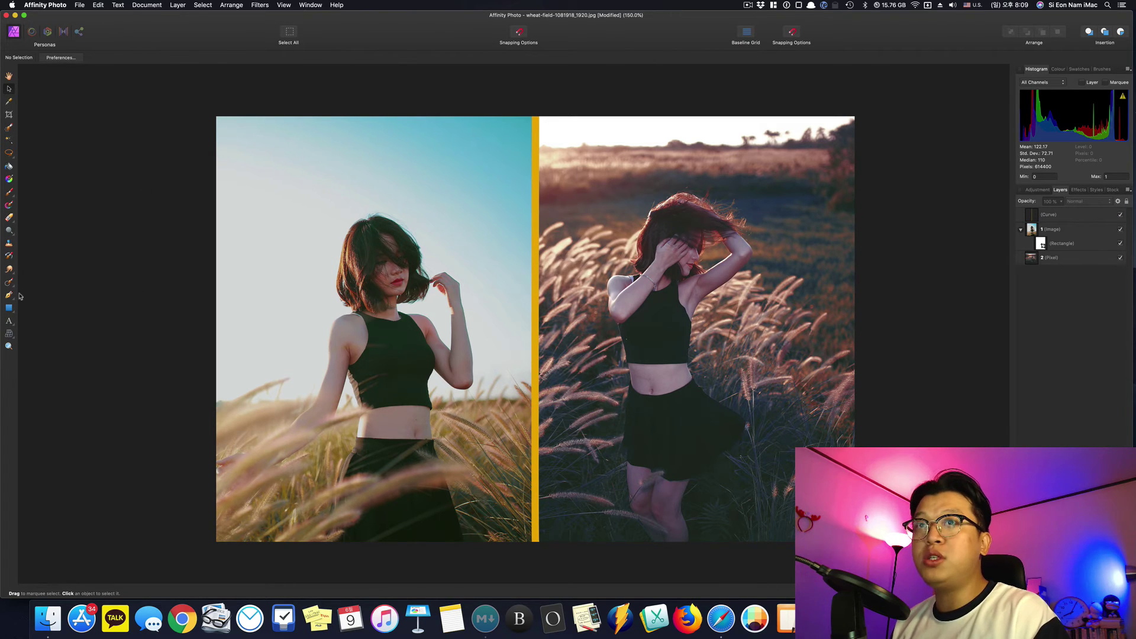
- Draw a frame rectangle over the whole canvas with a fully transparent fill
{"action": "left_click", "coordinate": [9, 309]}
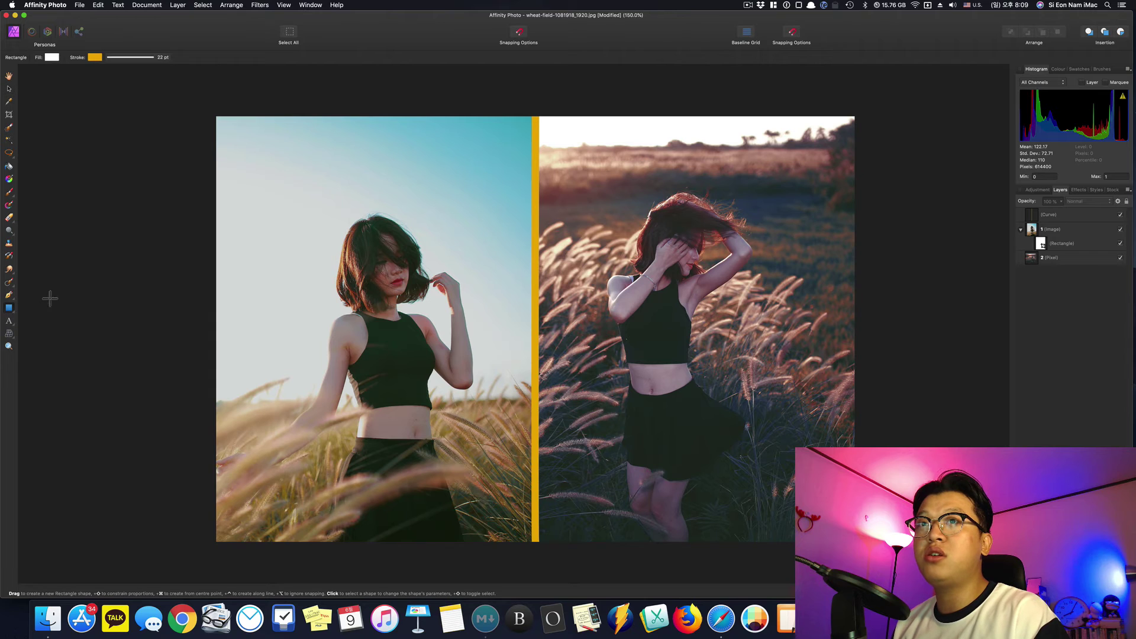
{"action": "left_click_drag", "start_coordinate": [217, 117], "coordinate": [855, 541]}
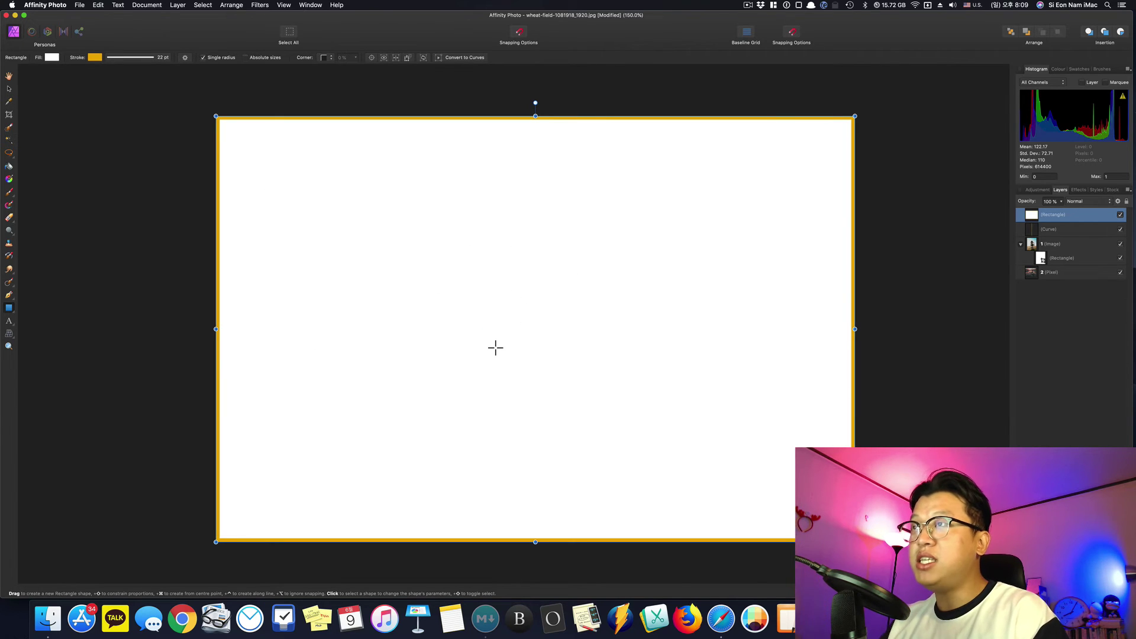
{"action": "left_click", "coordinate": [51, 57]}
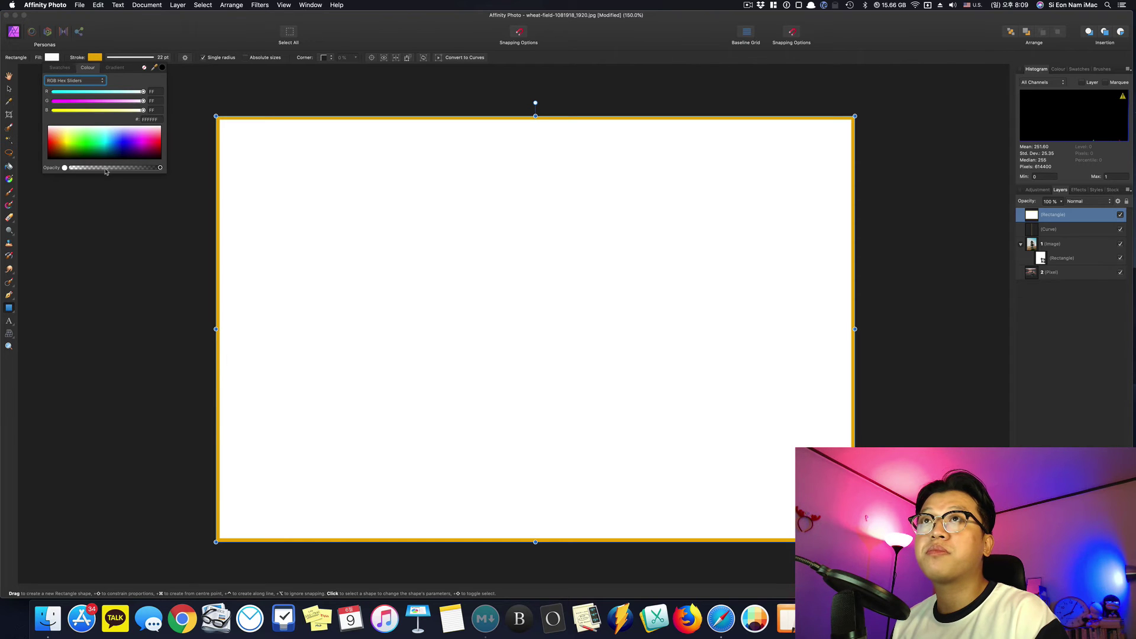
{"action": "left_click_drag", "start_coordinate": [108, 170], "coordinate": [66, 169]}
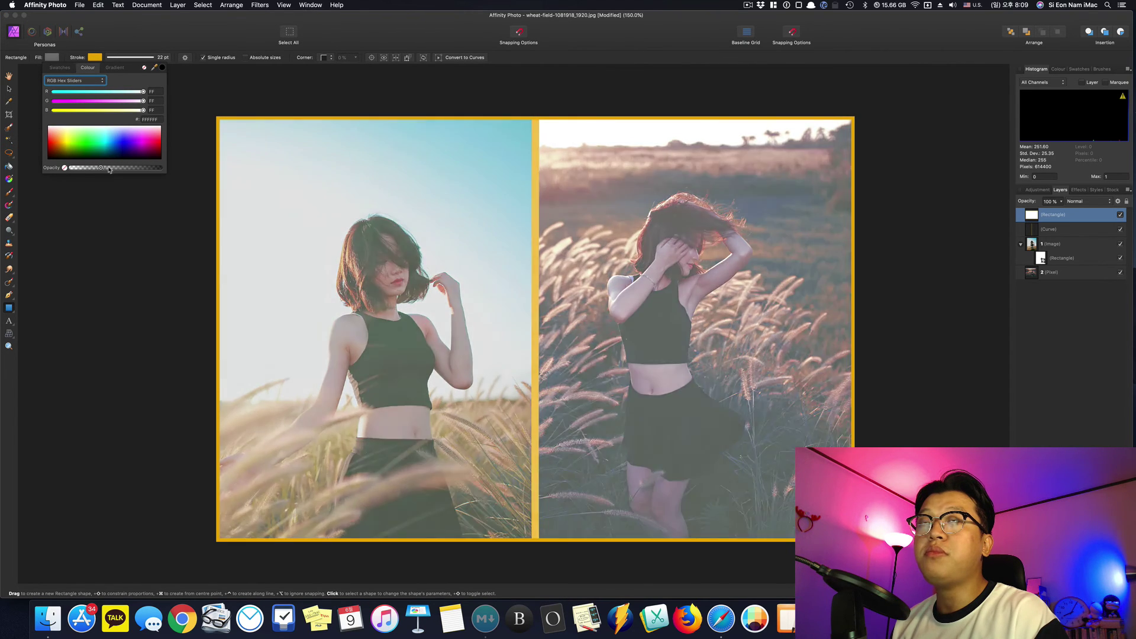
{"action": "left_click", "coordinate": [108, 226]}
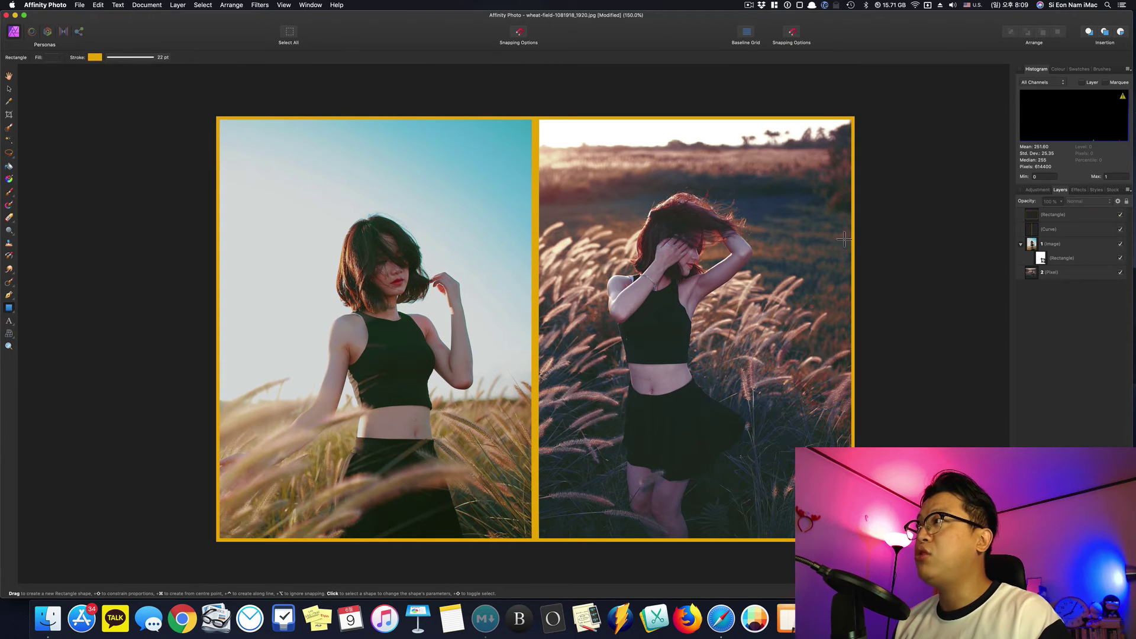
- Thicken the frame rectangle's yellow border to 49 pt
{"action": "left_click", "coordinate": [1066, 217]}
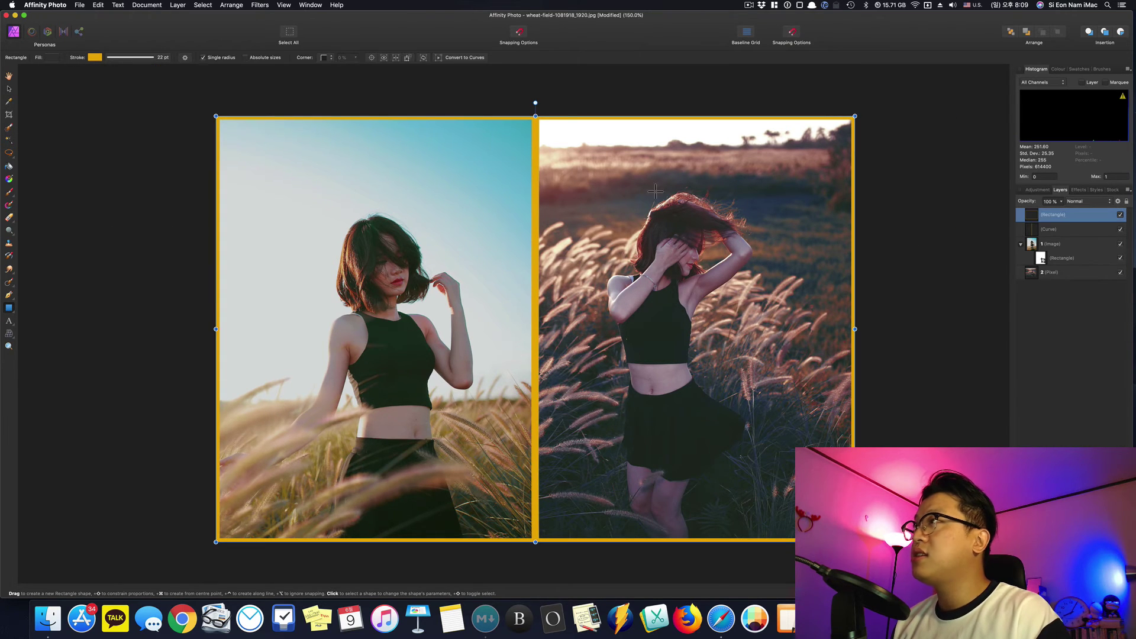
{"action": "left_click", "coordinate": [164, 57]}
{"action": "mouse_move", "coordinate": [137, 86]}
{"action": "left_mouse_down"}
{"action": "mouse_move", "coordinate": [171, 88]}
{"action": "mouse_move", "coordinate": [151, 87]}
{"action": "left_mouse_up"}
{"action": "left_click", "coordinate": [310, 92]}
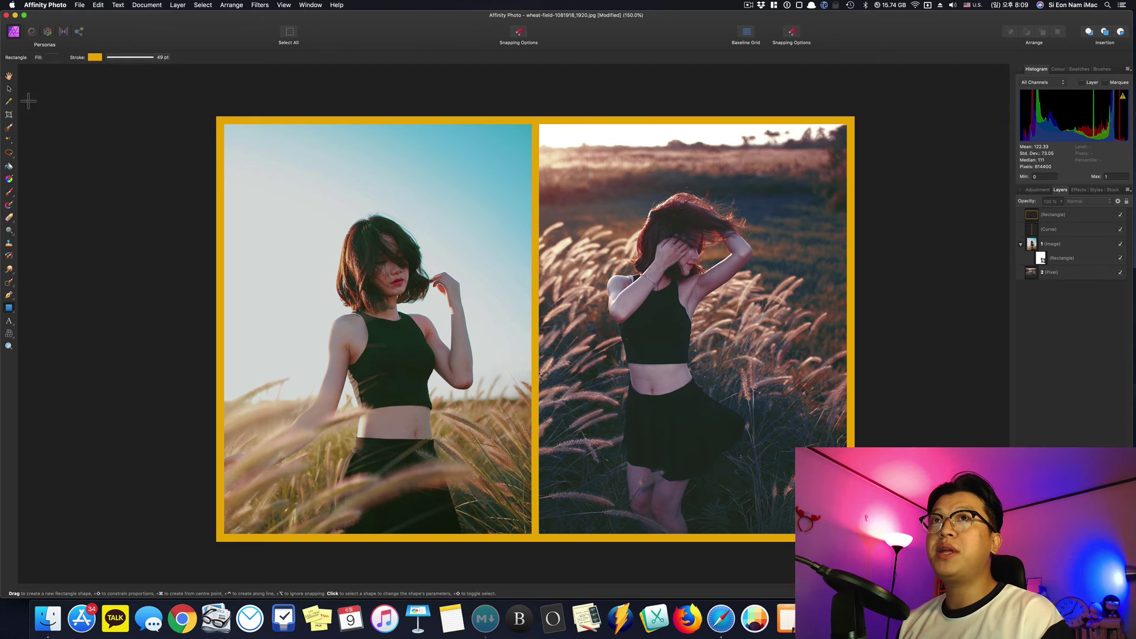
{"action": "left_click", "coordinate": [8, 89]}
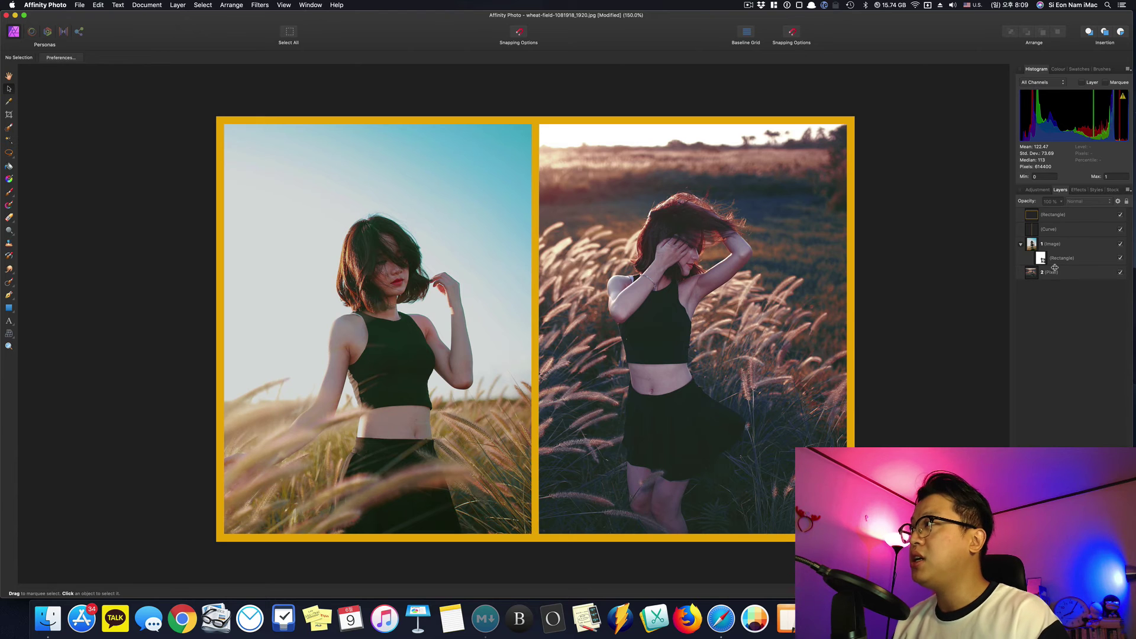
- Undo to the single original photo and draw a white-filled trapezoid over its left side
{"action": "key", "text": "ctrl+z"}
{"action": "key", "text": "ctrl+z"}
{"action": "key", "text": "ctrl+z"}
{"action": "key", "text": "ctrl+z"}
{"action": "key", "text": "ctrl+z"}
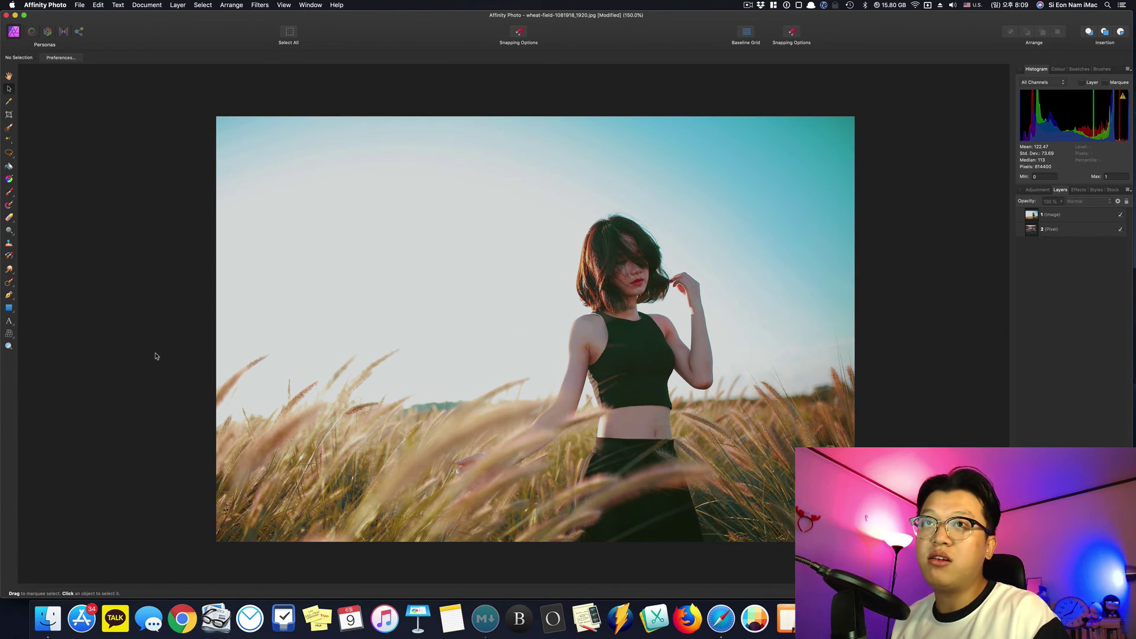
{"action": "left_click", "coordinate": [10, 309]}
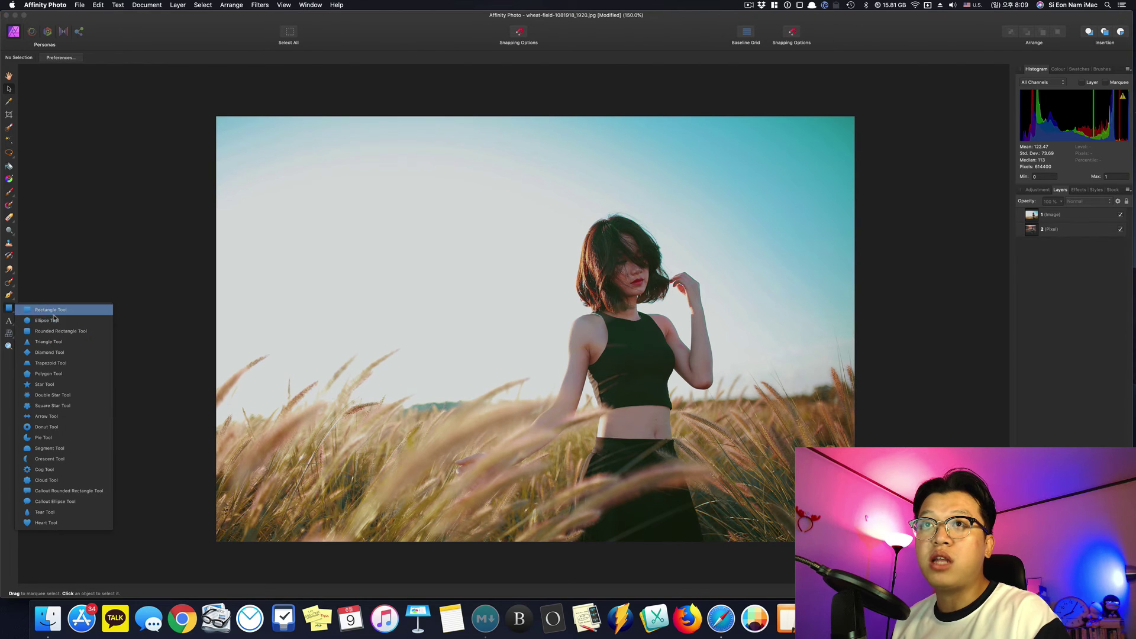
{"action": "left_click", "coordinate": [65, 370]}
{"action": "left_click_drag", "start_coordinate": [137, 89], "coordinate": [623, 542]}
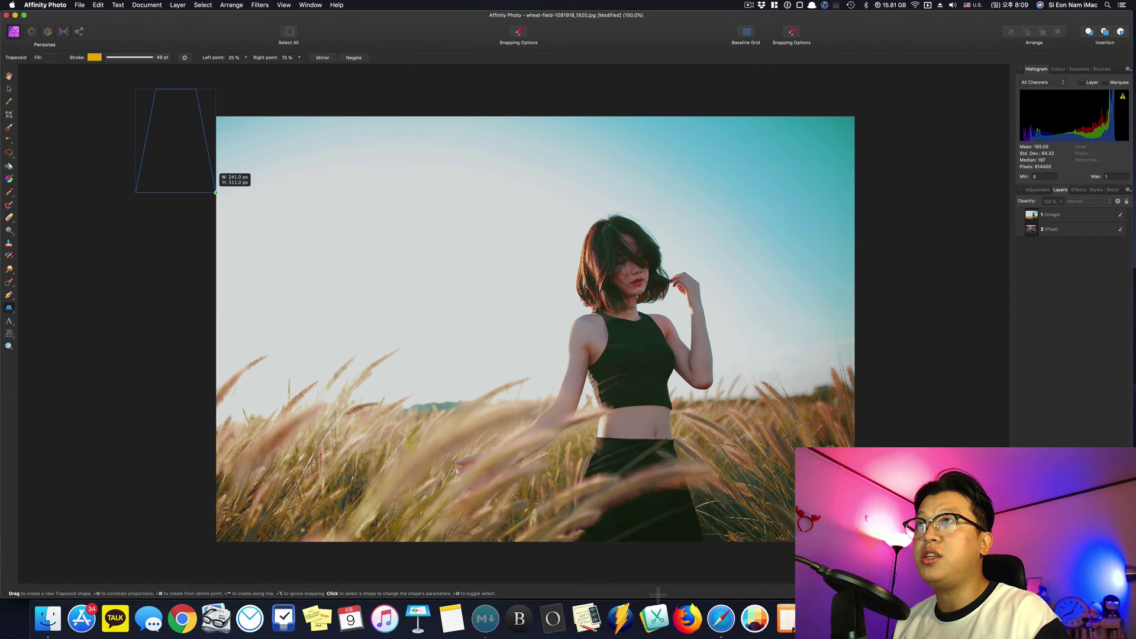
{"action": "left_click", "coordinate": [44, 59]}
{"action": "left_click_drag", "start_coordinate": [70, 168], "coordinate": [160, 167]}
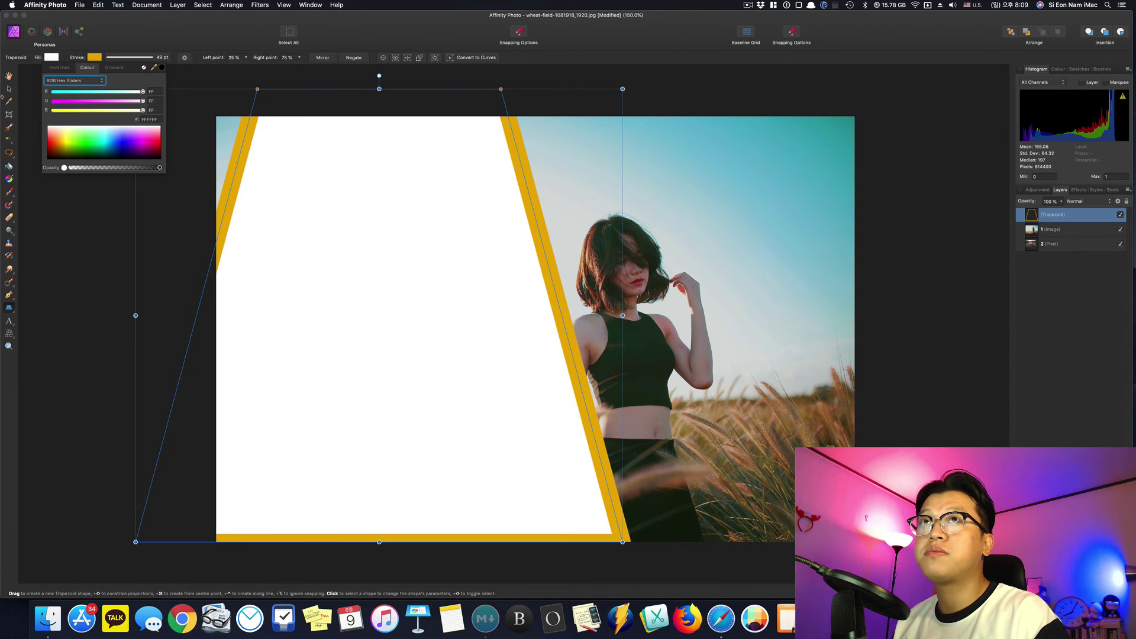
- Remove the trapezoid's yellow border and move the trapezoid further left
{"action": "key", "text": "v"}
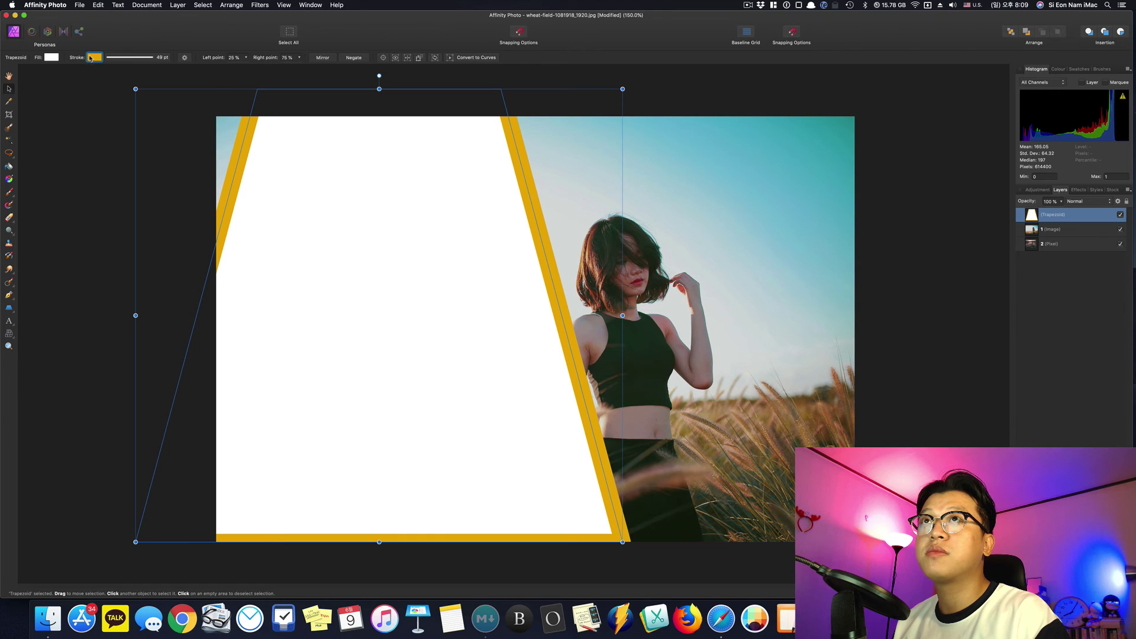
{"action": "left_click", "coordinate": [90, 58]}
{"action": "left_click", "coordinate": [136, 58]}
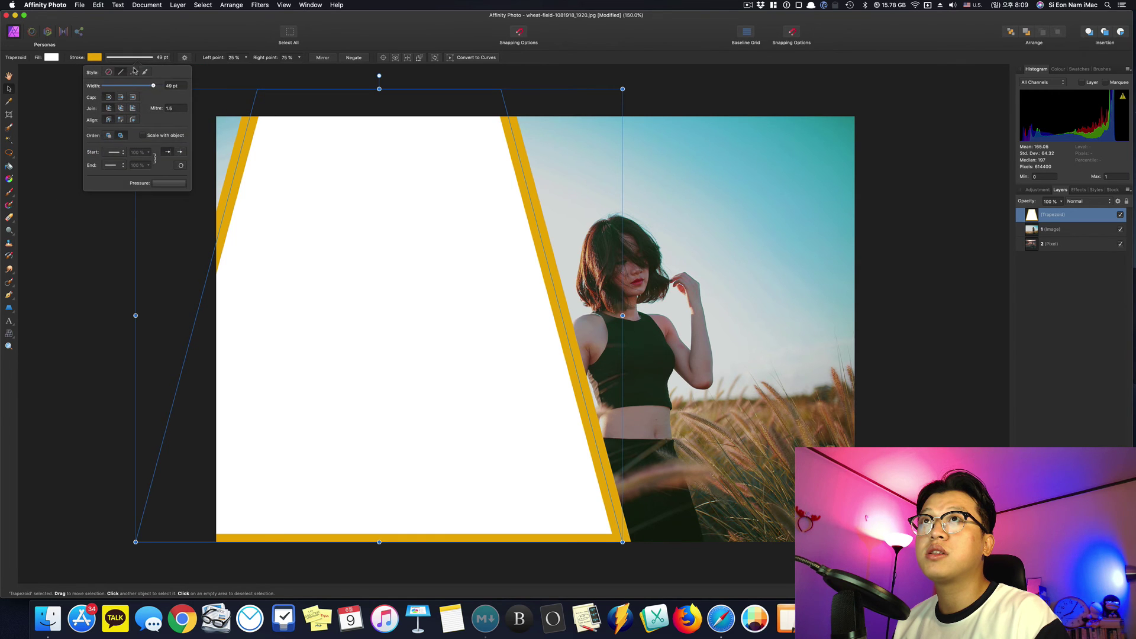
{"action": "left_click", "coordinate": [135, 71]}
{"action": "left_click", "coordinate": [62, 242]}
{"action": "left_click_drag", "start_coordinate": [373, 304], "coordinate": [330, 302]}
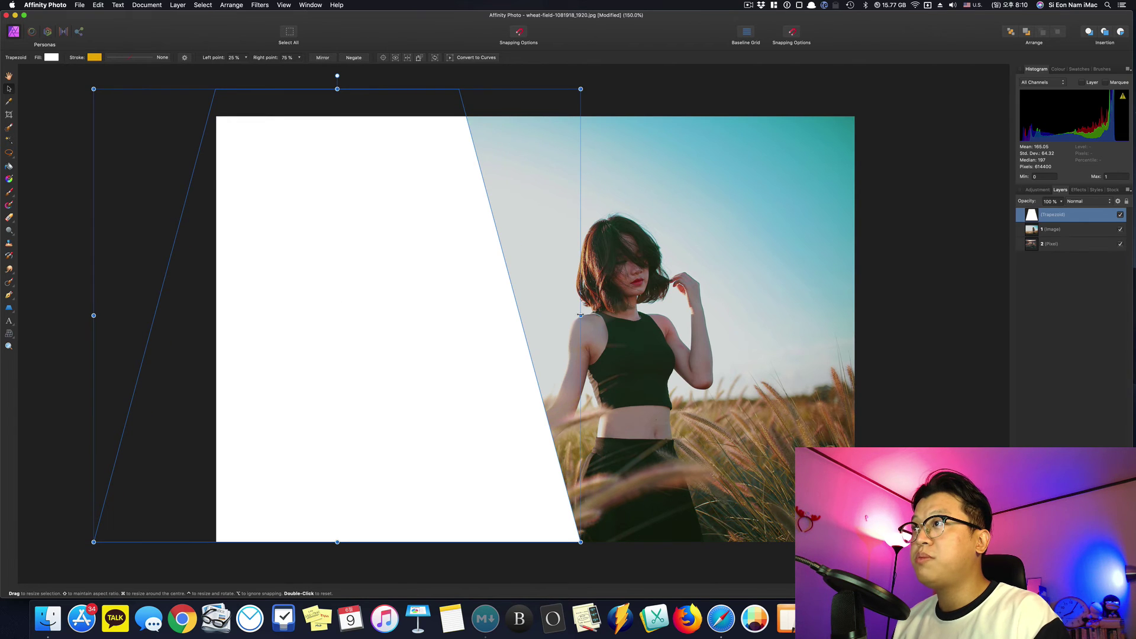
- Widen the trapezoid and slide its top-right and top-left corners left into a steep diagonal
{"action": "mouse_move", "coordinate": [580, 316]}
{"action": "left_mouse_down"}
{"action": "mouse_move", "coordinate": [688, 318]}
{"action": "mouse_move", "coordinate": [628, 315]}
{"action": "left_mouse_up"}
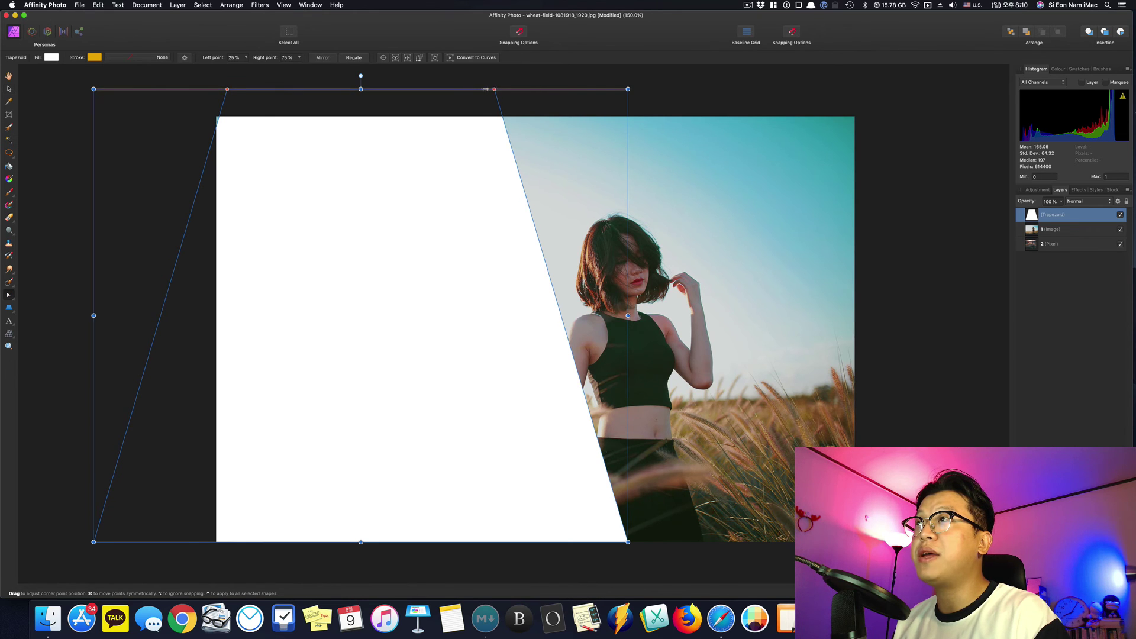
{"action": "left_click_drag", "start_coordinate": [485, 89], "coordinate": [362, 105]}
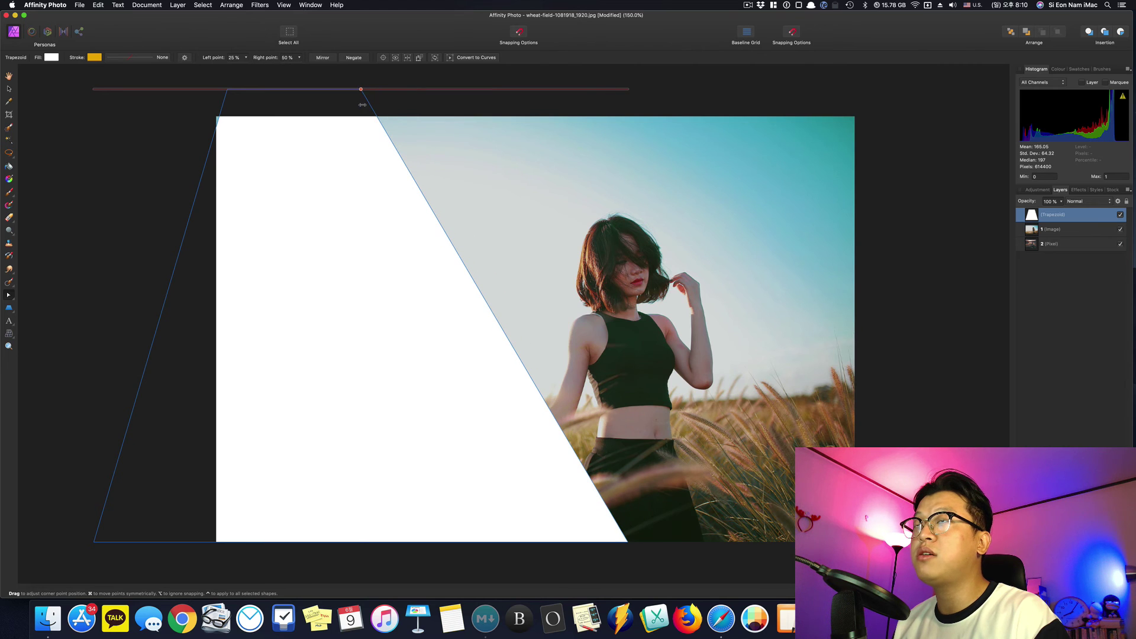
{"action": "left_click_drag", "start_coordinate": [227, 88], "coordinate": [182, 89]}
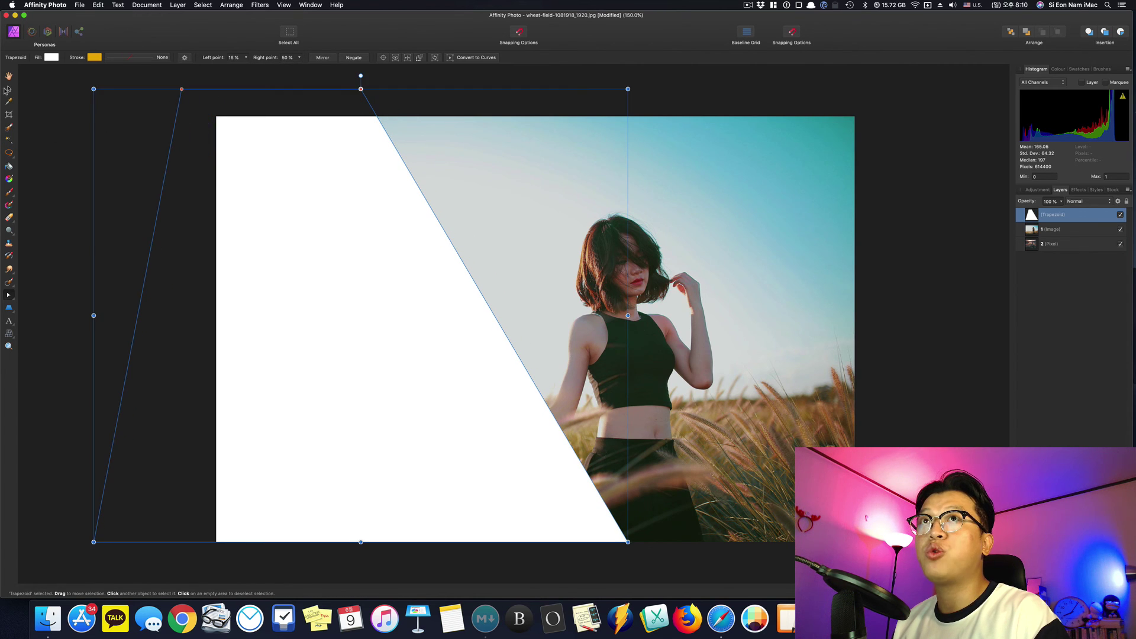
{"action": "left_click", "coordinate": [55, 158]}
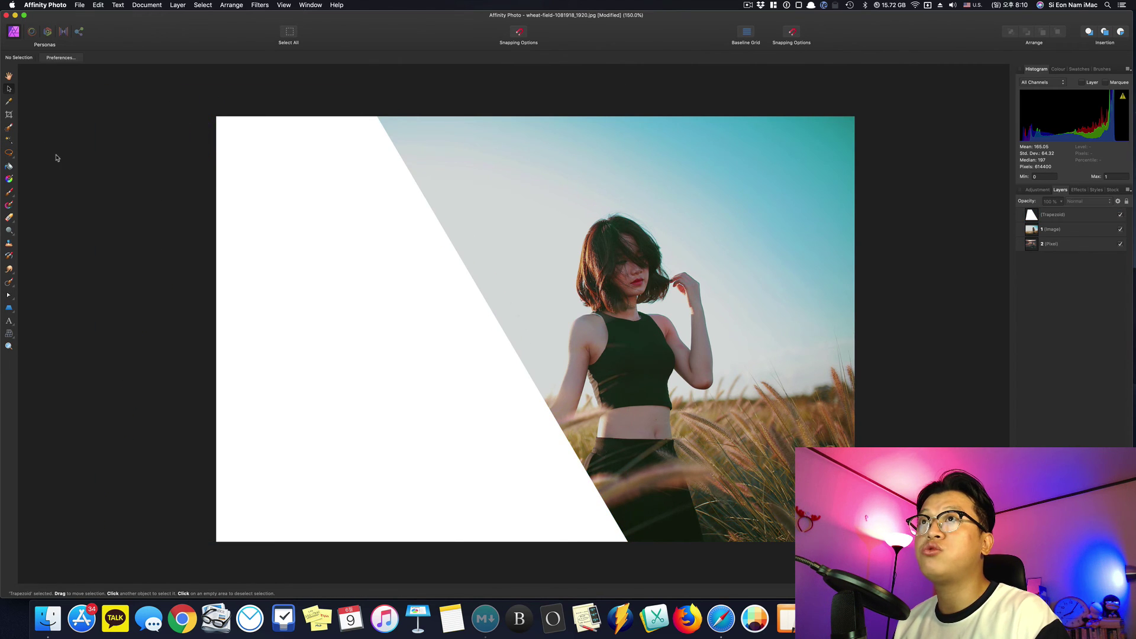
- Lower the Trapezoid layer's opacity to preview the photo beneath, then restore it to 100%
{"action": "left_click", "coordinate": [1059, 214]}
{"action": "left_click_drag", "start_coordinate": [1051, 214], "coordinate": [1028, 213]}
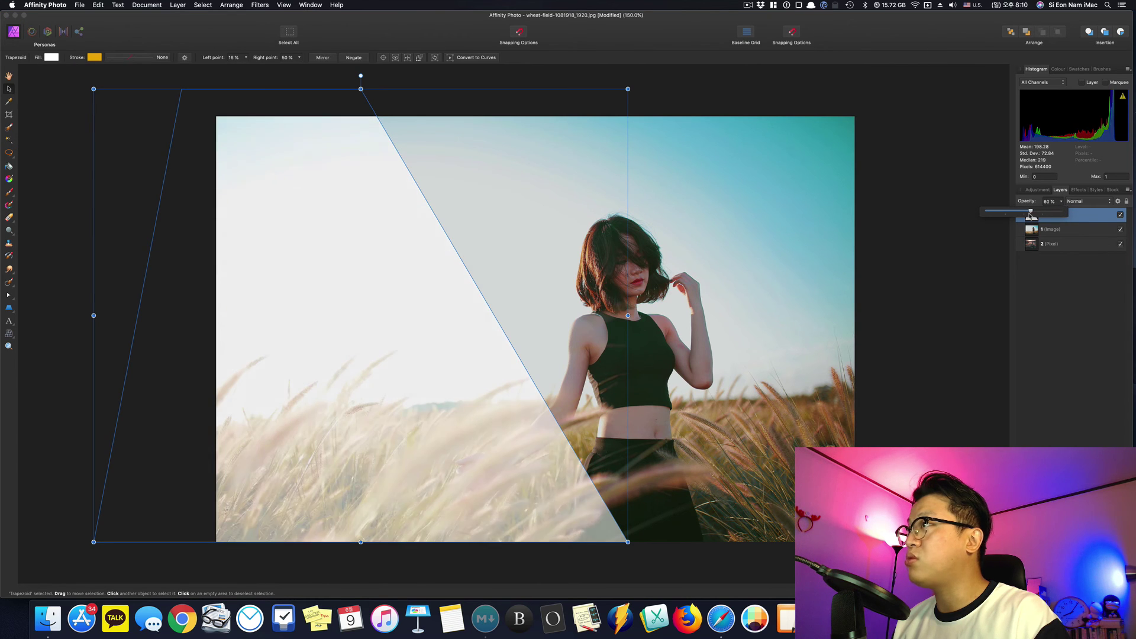
{"action": "key", "text": "super+d"}
{"action": "left_click", "coordinate": [1041, 231]}
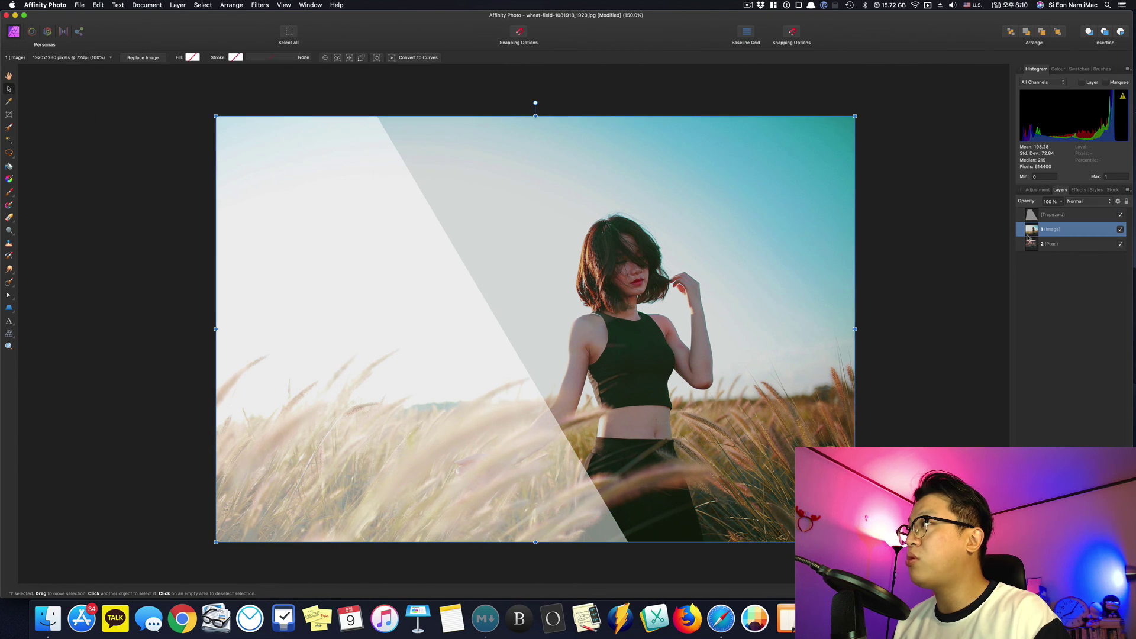
{"action": "left_click", "coordinate": [1040, 215]}
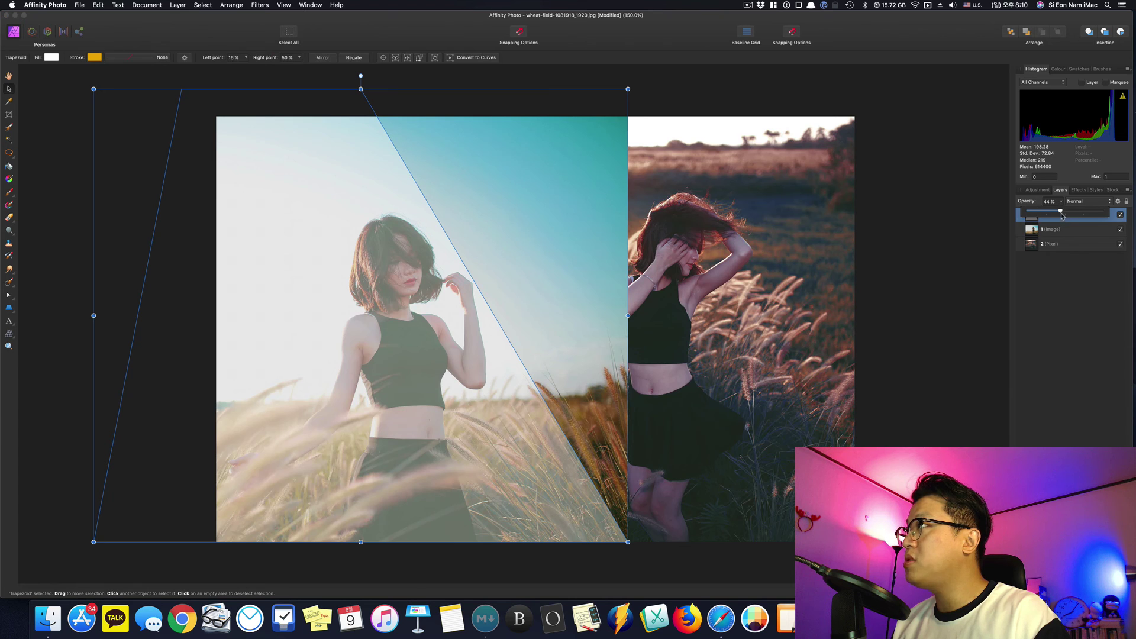
{"action": "mouse_move", "coordinate": [1061, 204]}
{"action": "left_mouse_down"}
{"action": "mouse_move", "coordinate": [1095, 213]}
{"action": "mouse_move", "coordinate": [1037, 232]}
{"action": "left_mouse_up"}
{"action": "key", "text": "super+d"}
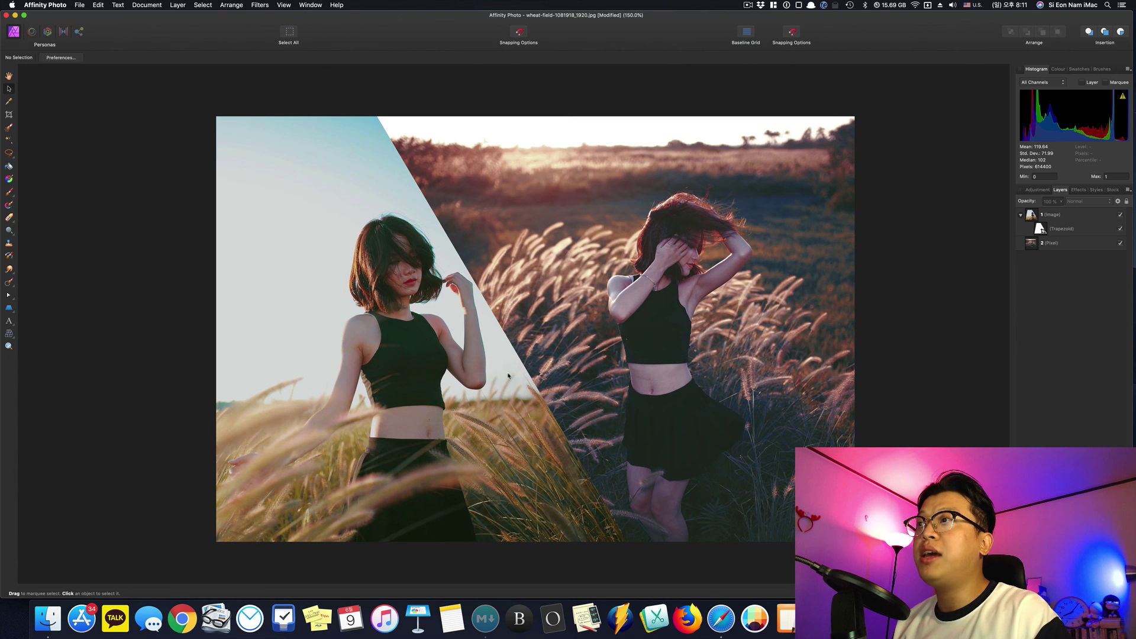
{"action": "left_click", "coordinate": [490, 433]}
{"action": "left_click", "coordinate": [968, 327]}
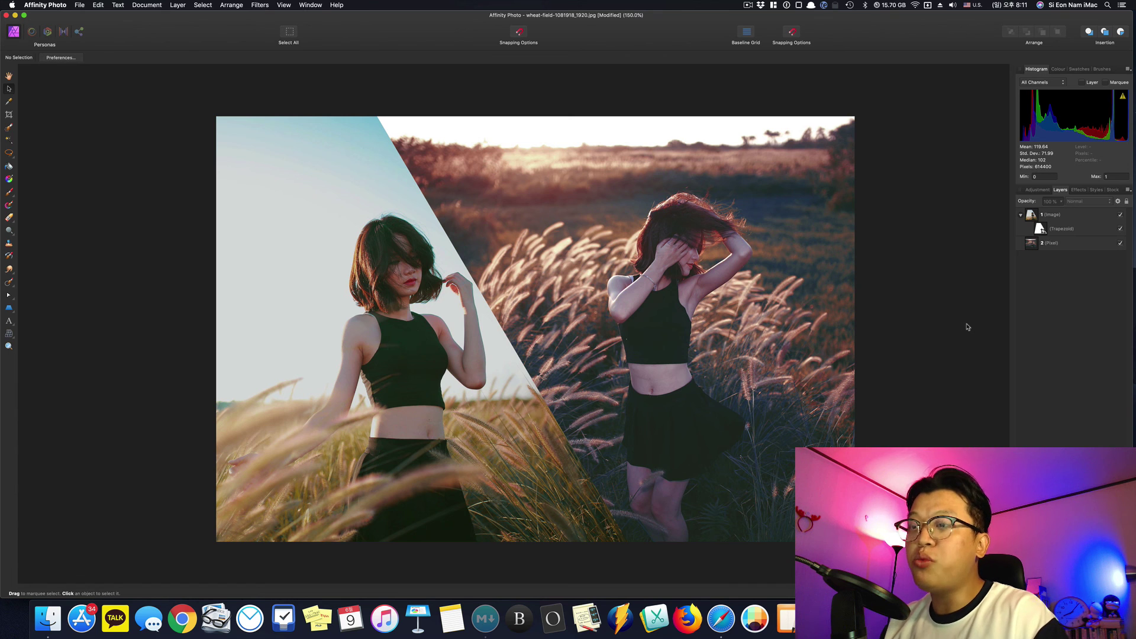